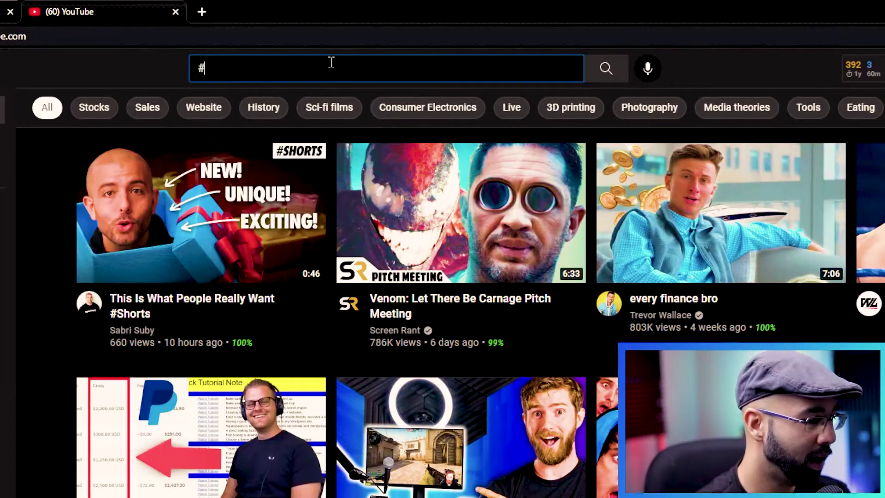
Step: Search YouTube for #shorts and scroll through the results
text(shorts)
key(Return)
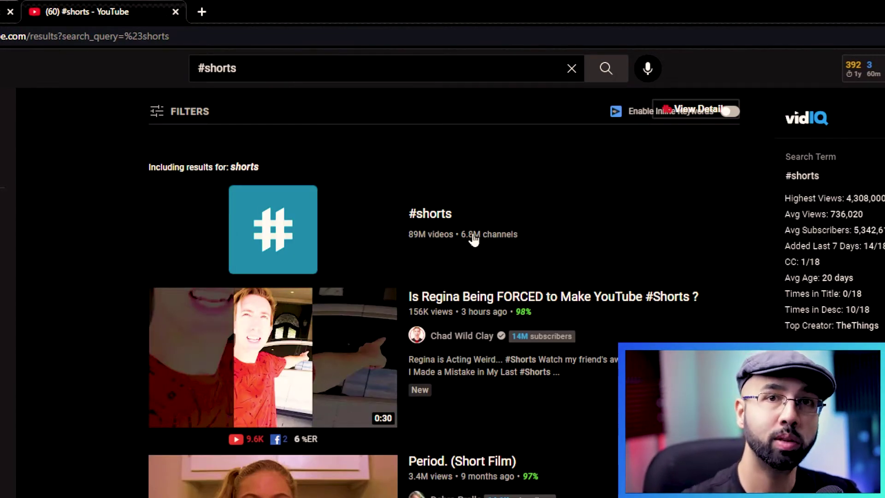
mouse_move(521, 336)
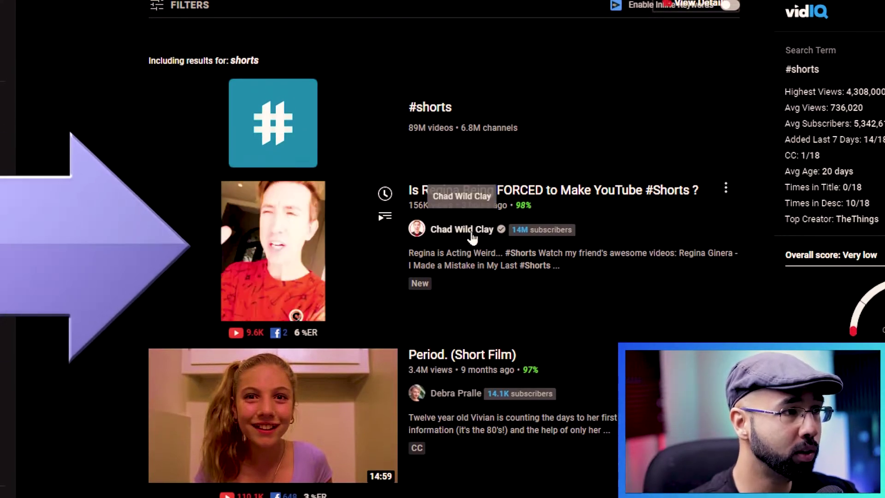
scroll(461, 198, down, 2)
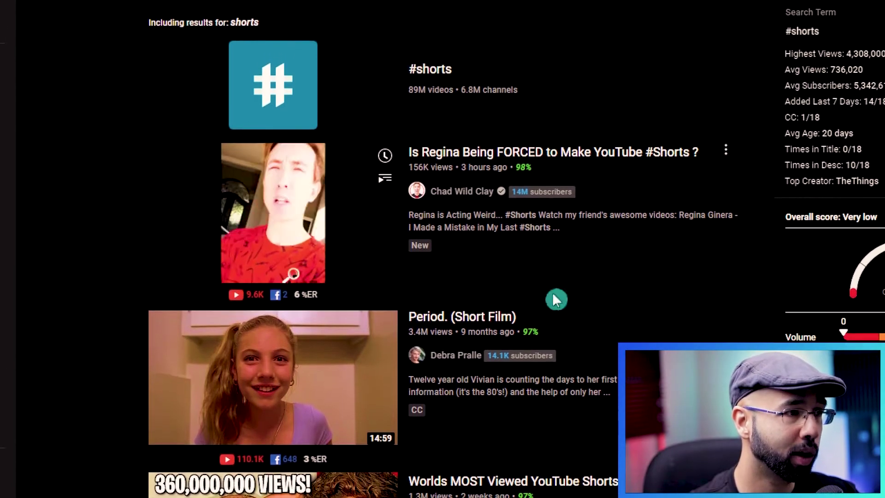
scroll(552, 292, down, 1)
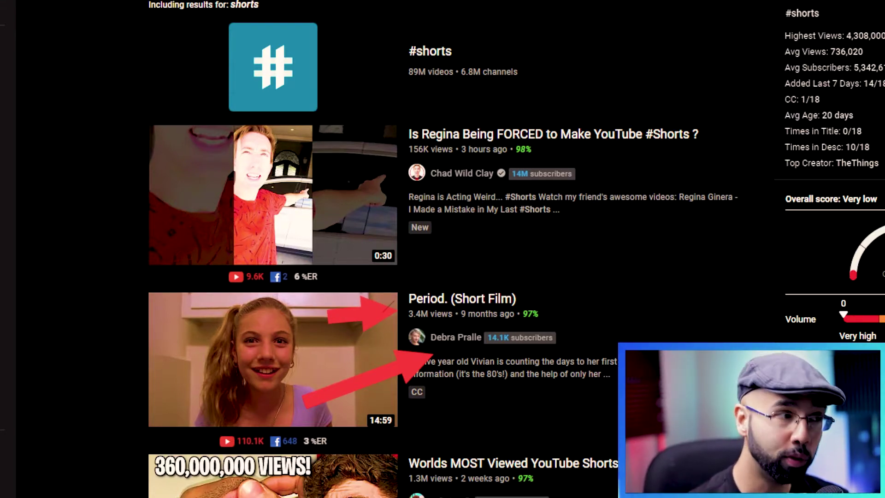
scroll(469, 364, down, 15)
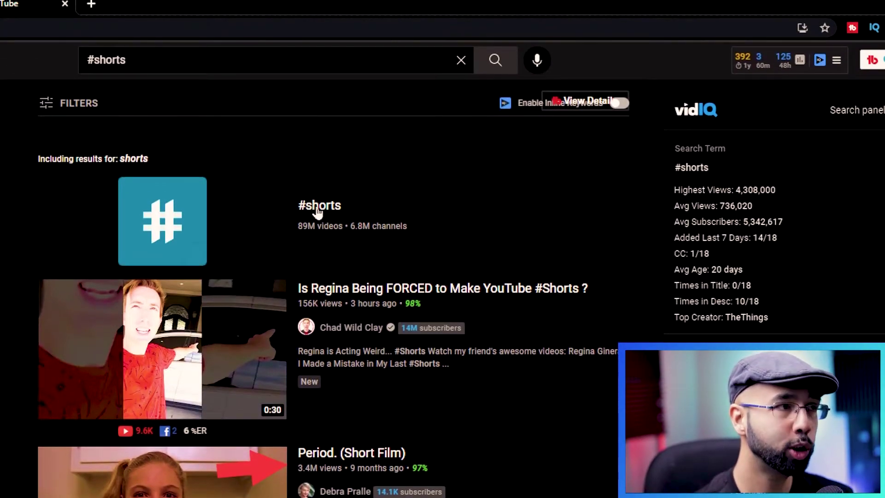
Step: Open the #shorts hashtag page and browse its grid of Shorts videos
click(317, 211)
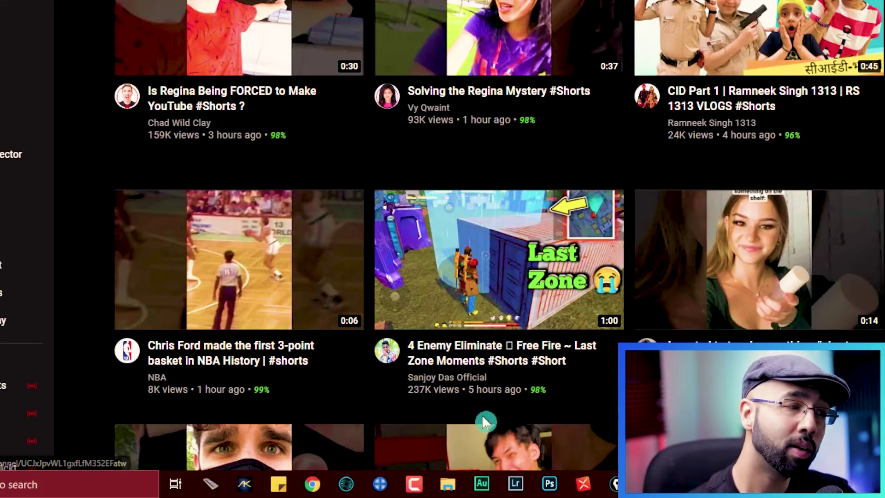
scroll(509, 404, down, 5)
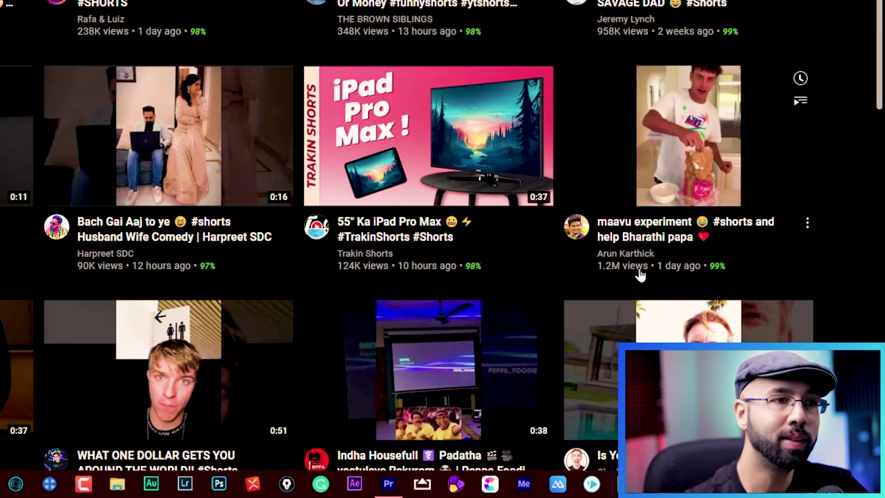
click(634, 286)
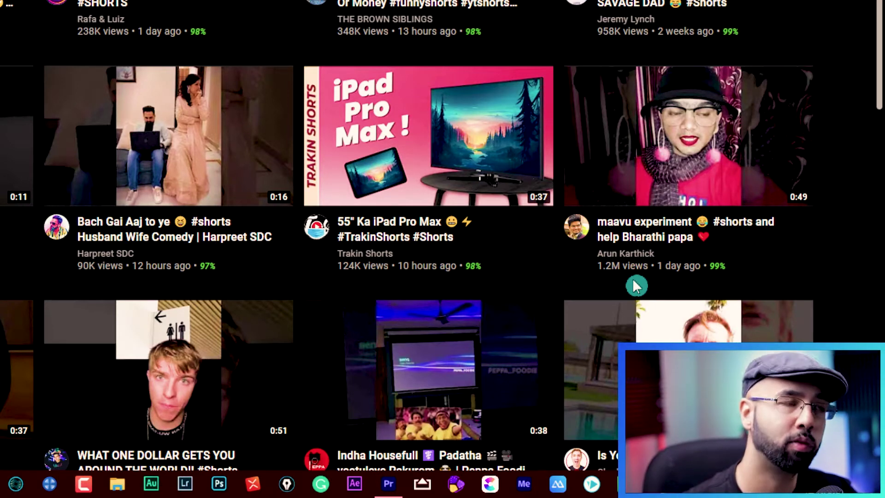
click(97, 0)
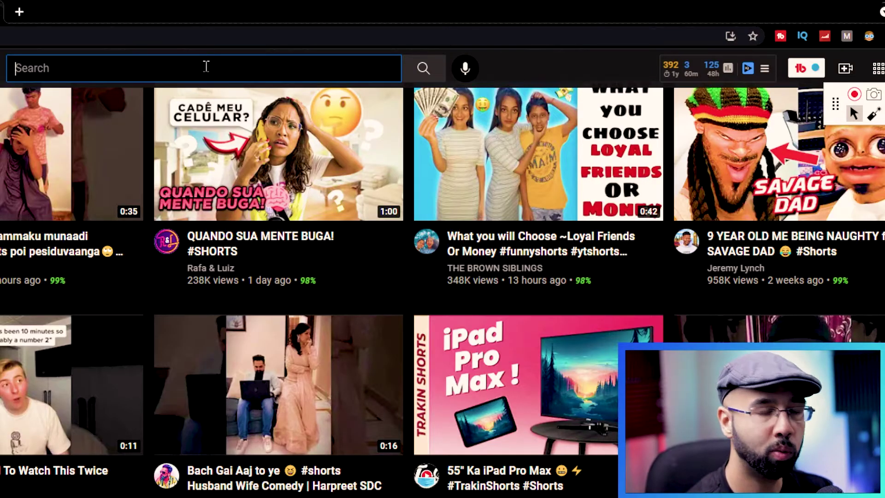
Step: Search for '#shorts + weight loss' and filter the results to videos under 4 minutes
text(#shorts)
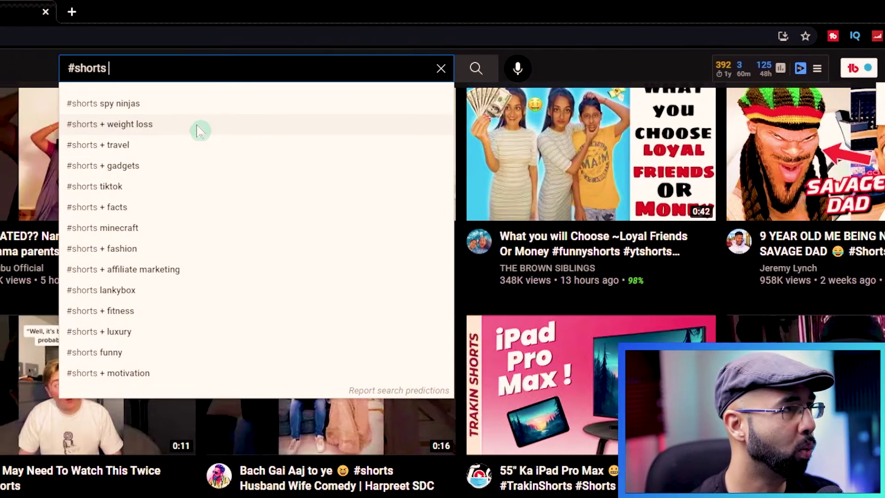
click(194, 123)
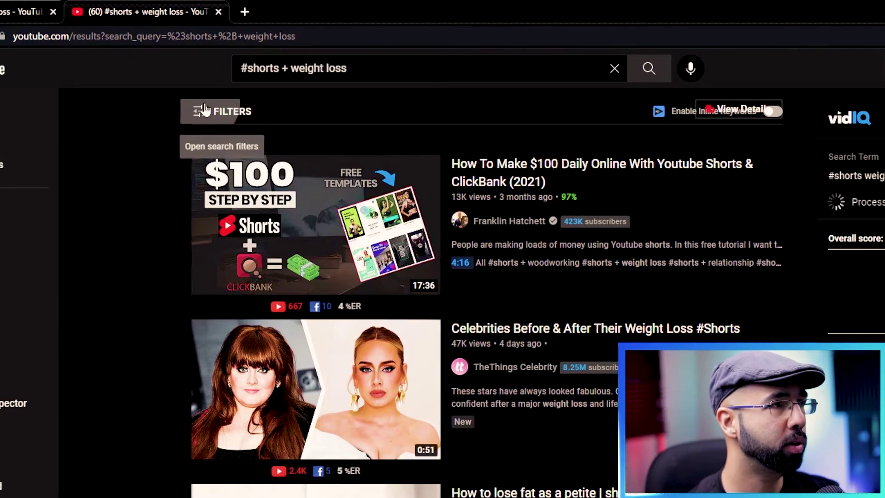
click(206, 110)
click(206, 110)
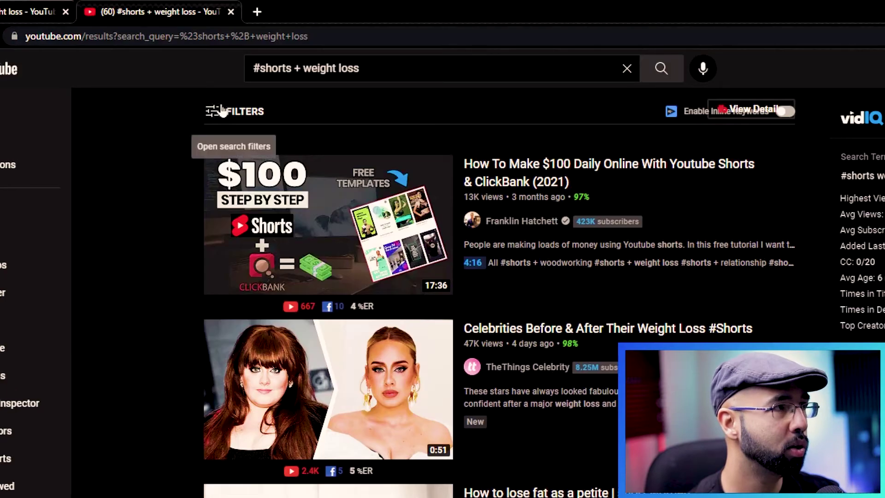
click(244, 21)
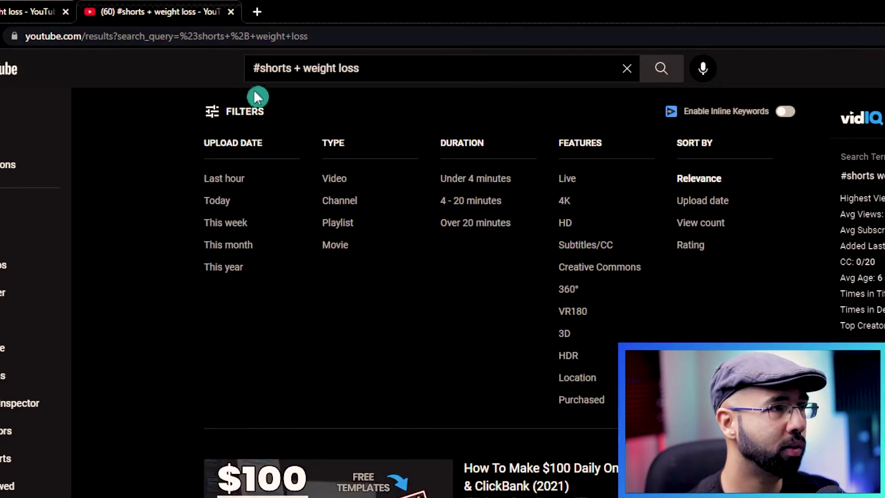
click(477, 182)
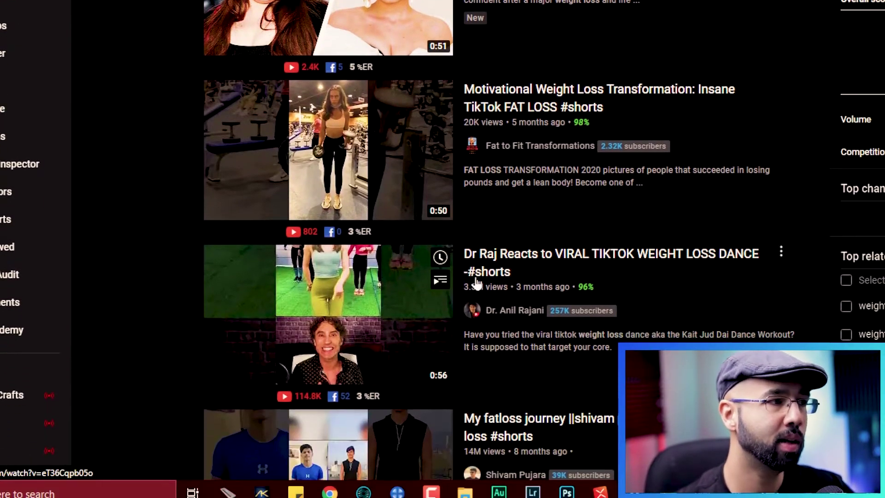
Step: Browse the filtered results, checking vidIQ's 28/100 score and very high competition
mouse_move(509, 457)
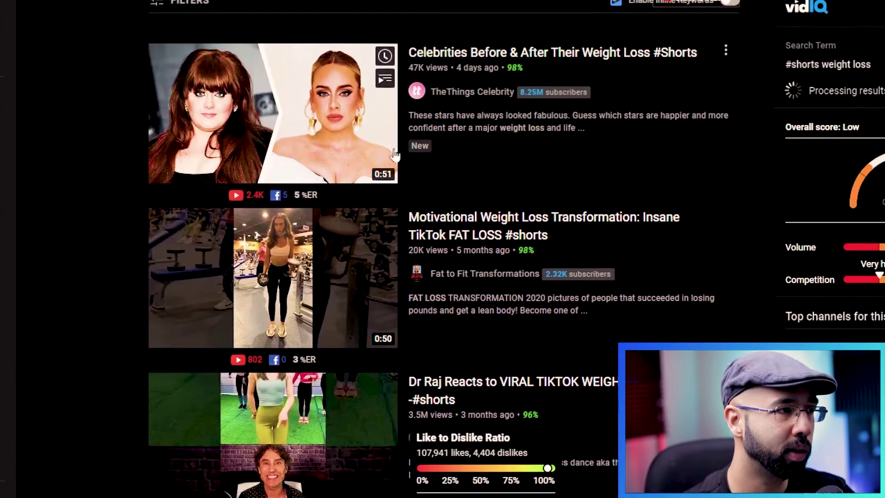
scroll(383, 315, down, 3)
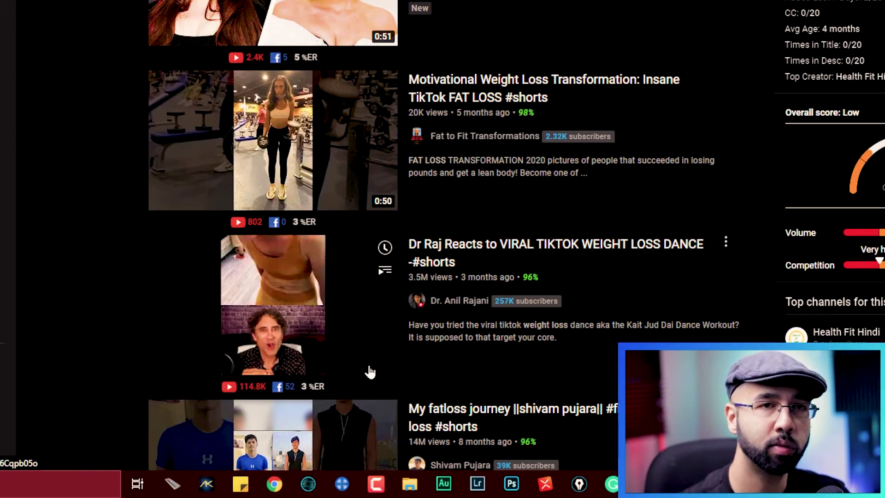
scroll(367, 369, down, 15)
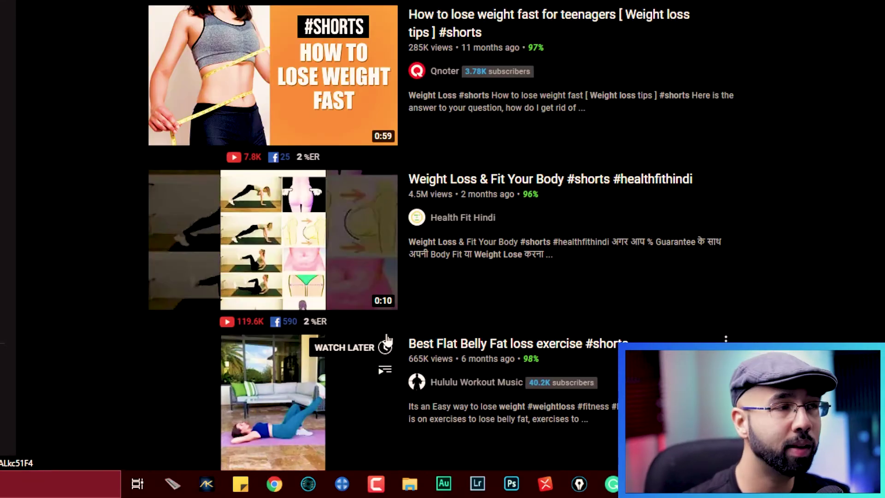
scroll(452, 185, up, 3)
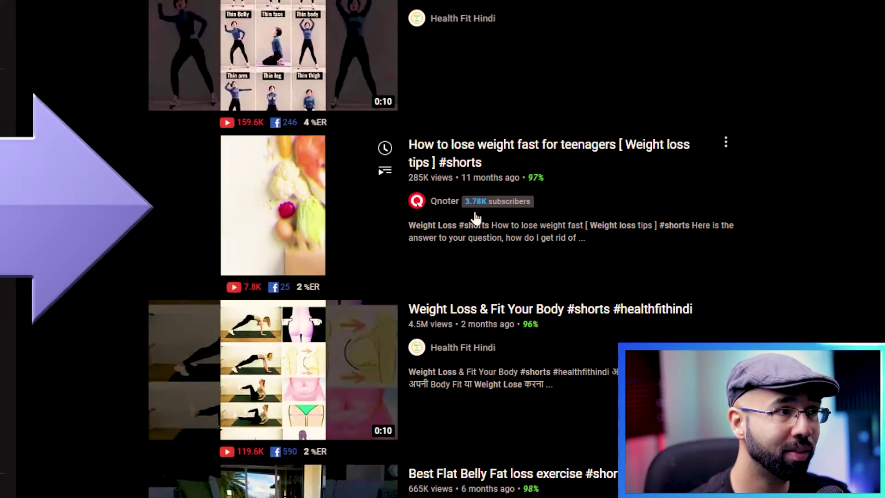
scroll(529, 358, down, 1)
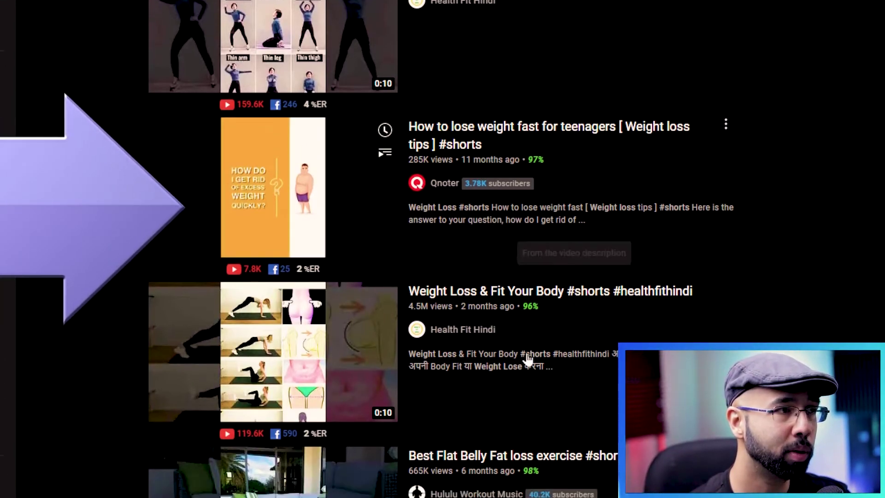
scroll(415, 198, up, 1)
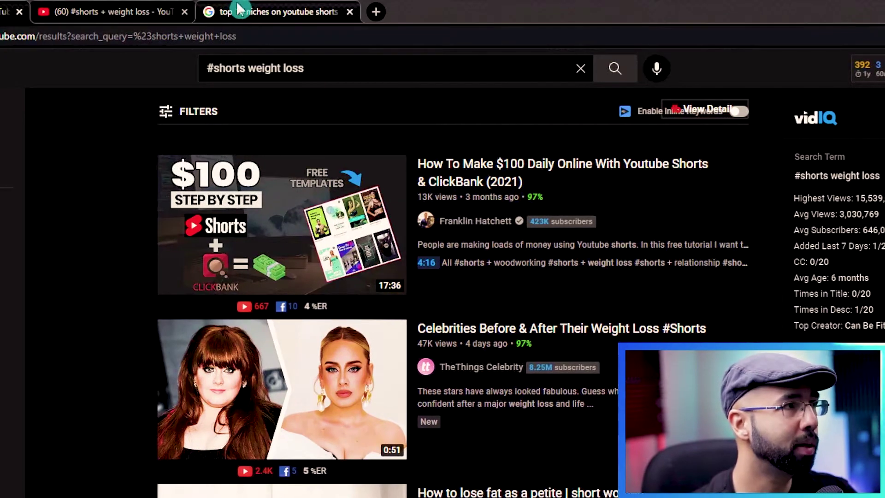
Step: Return to the Google 'top 10 niches' search results and scroll through them
click(233, 9)
scroll(409, 347, up, 15)
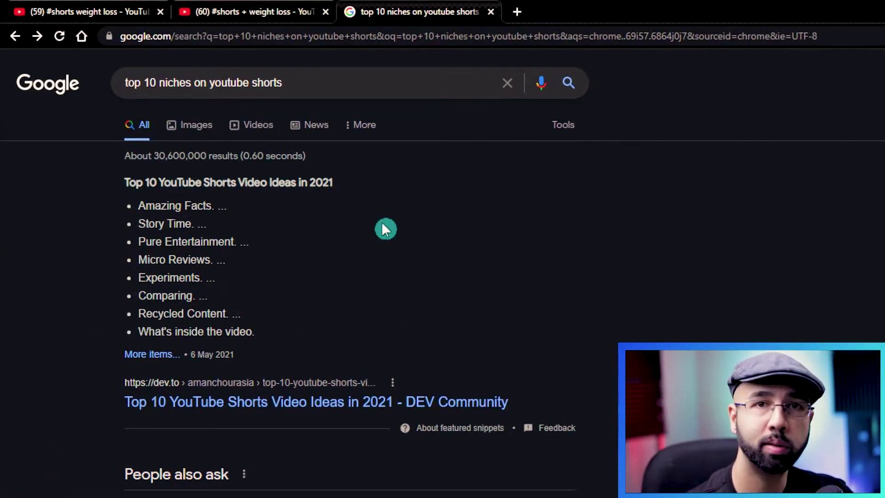
scroll(549, 303, down, 15)
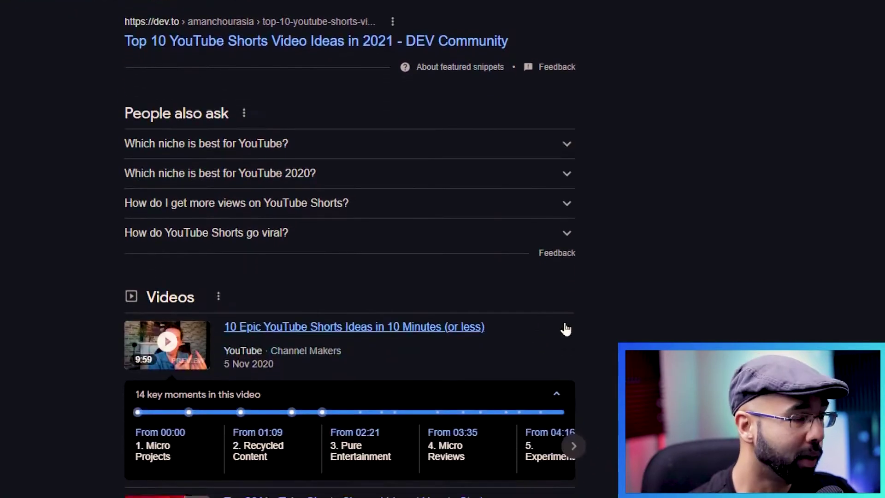
scroll(561, 288, down, 3)
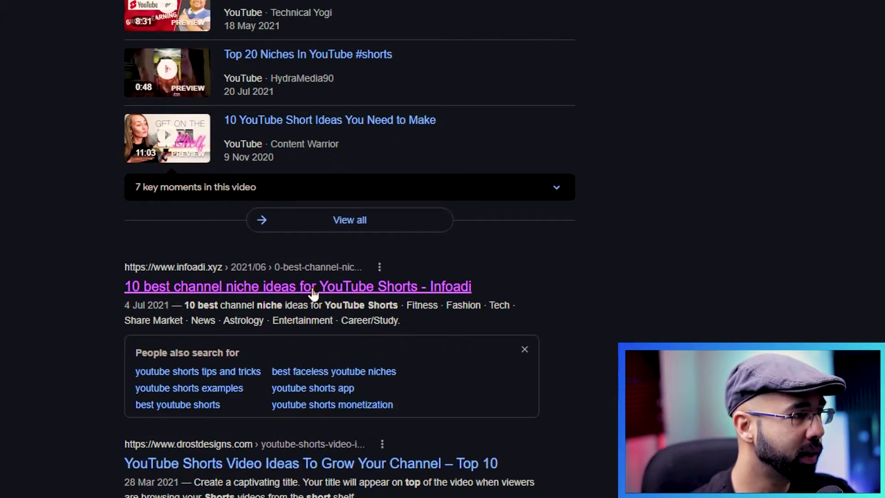
Step: Read the infoadi.xyz niche ideas article down to the cooking niche and conclusion
click(314, 293)
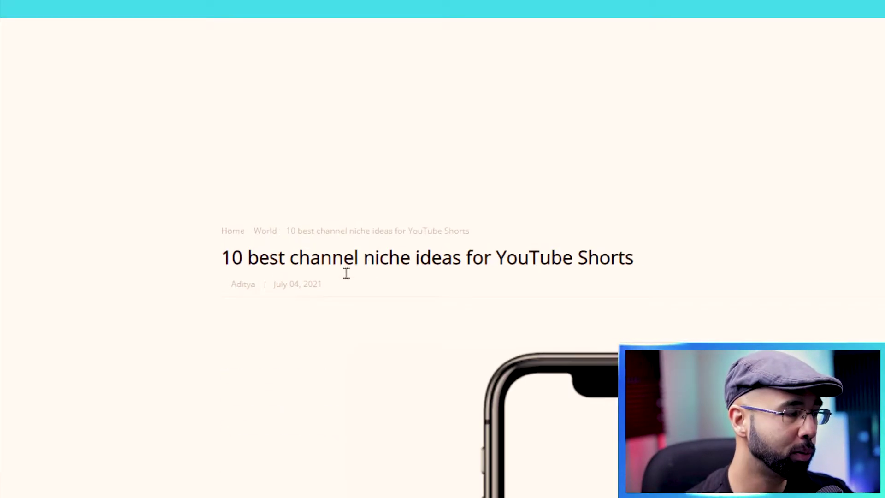
scroll(871, 173, down, 10)
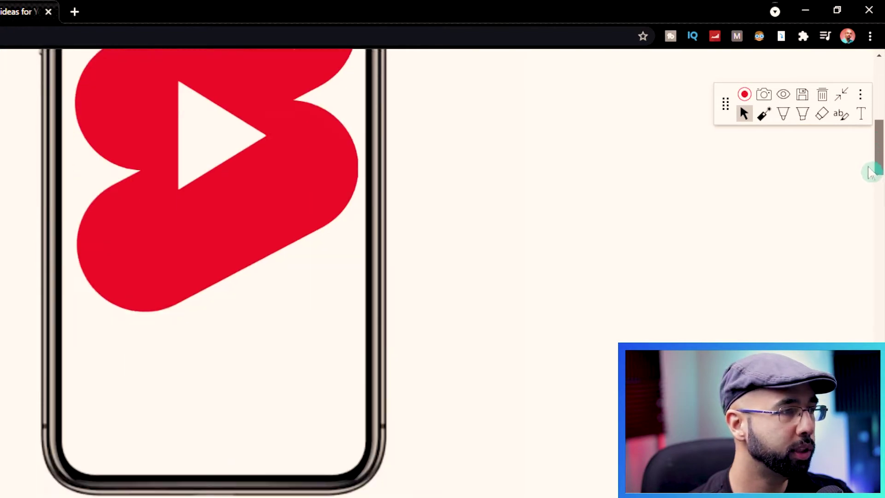
scroll(871, 173, down, 10)
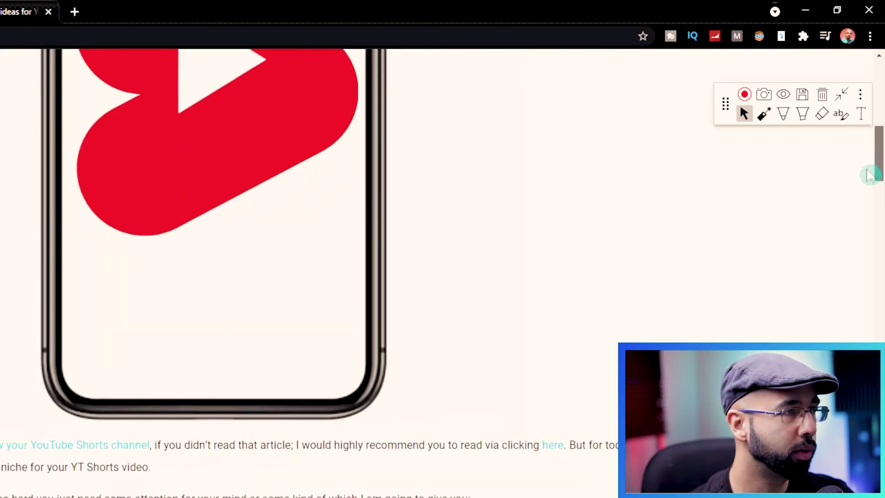
scroll(713, 299, down, 3)
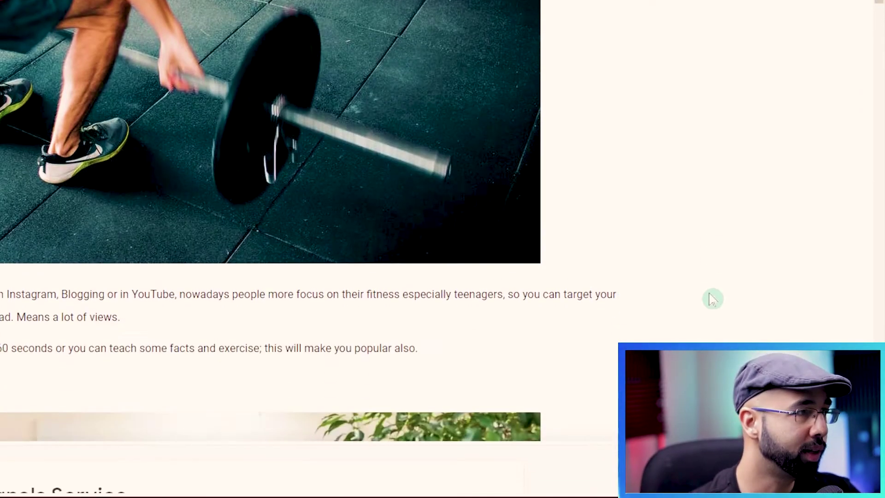
scroll(713, 299, down, 15)
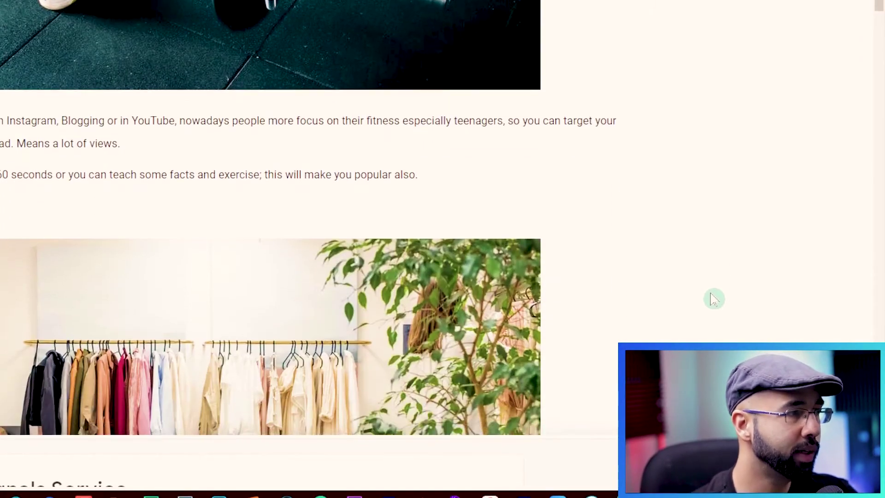
scroll(702, 312, down, 20)
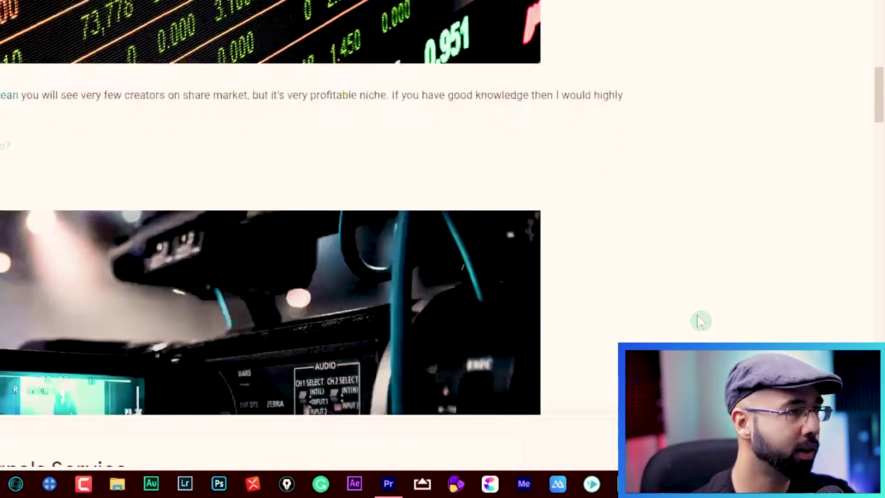
scroll(699, 325, up, 1)
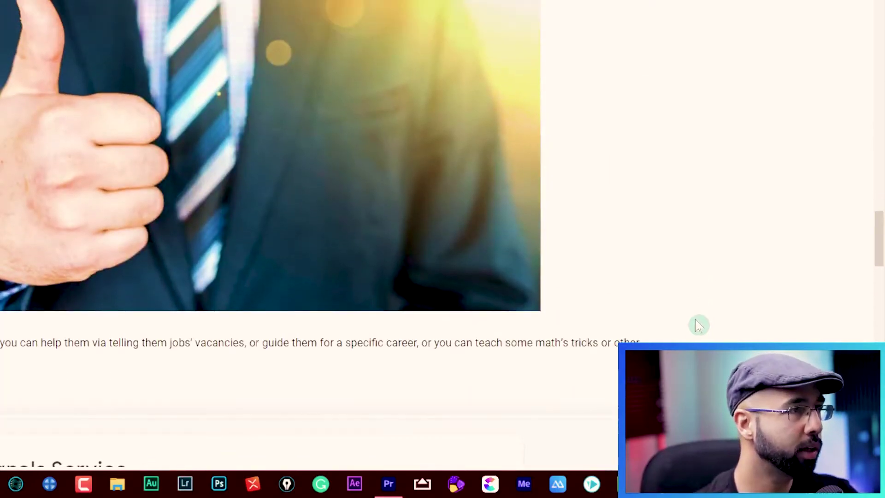
scroll(699, 325, down, 15)
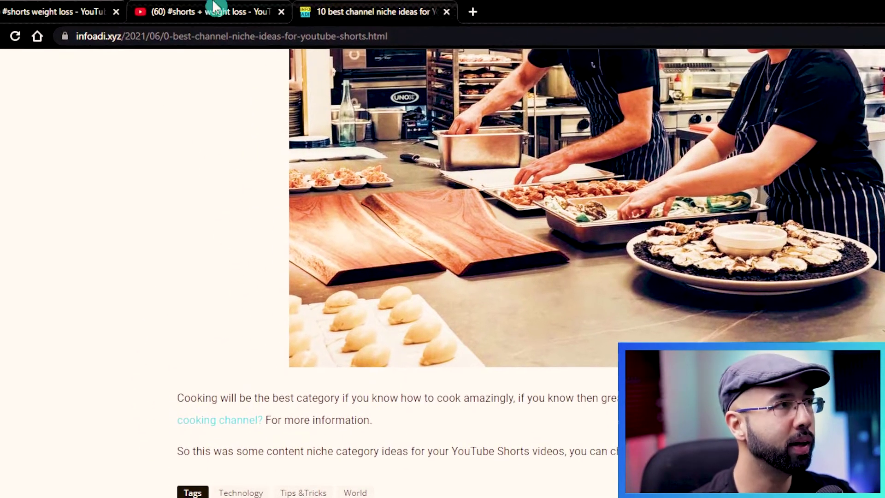
click(216, 11)
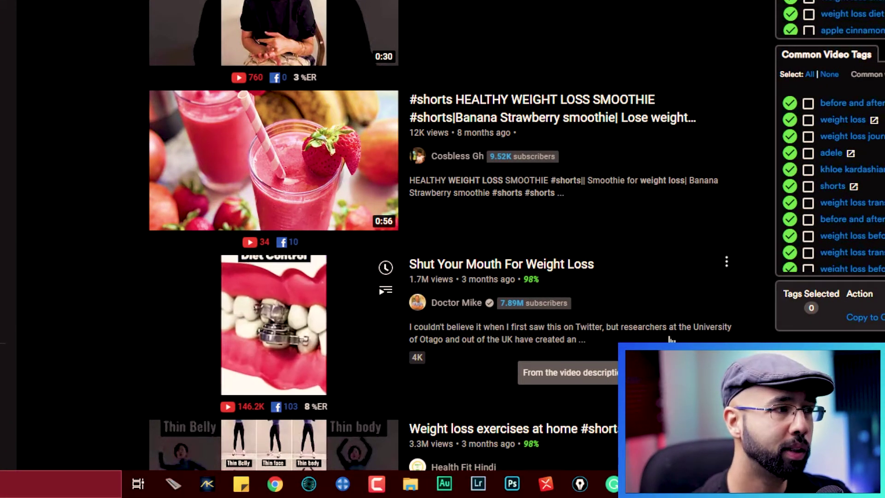
Step: Scroll through the #shorts weight loss video results
scroll(296, 341, down, 10)
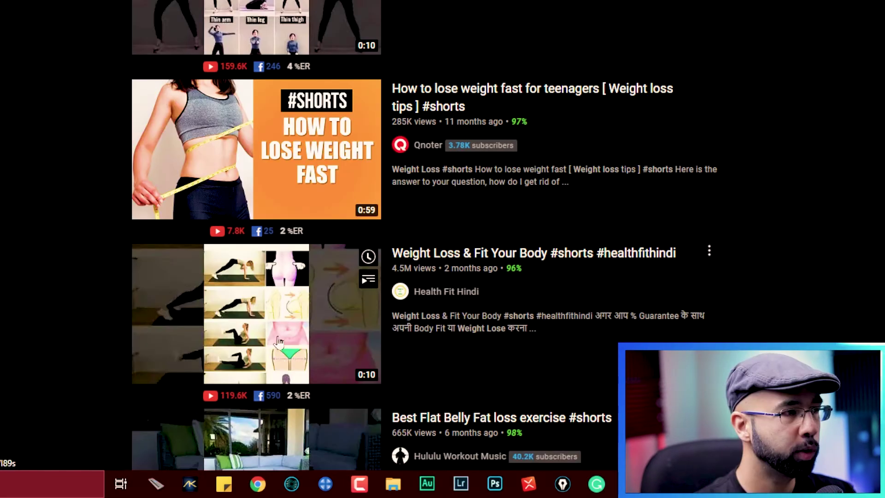
scroll(278, 341, up, 4)
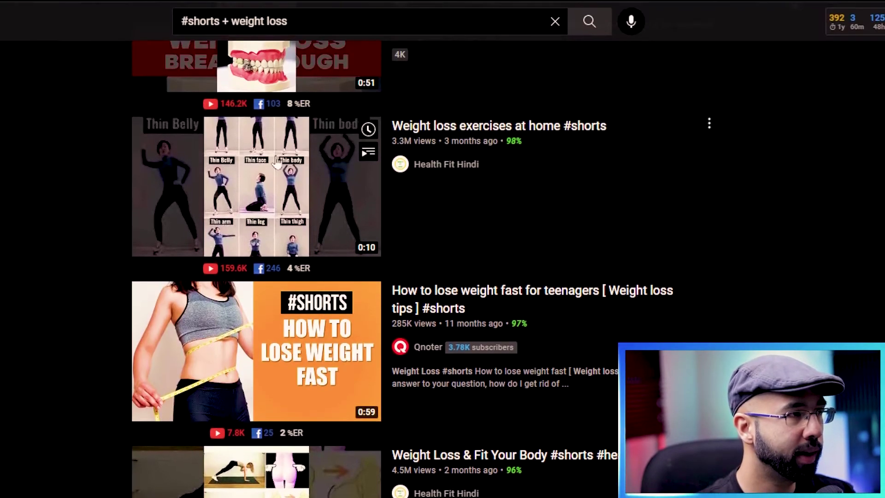
scroll(280, 208, up, 7)
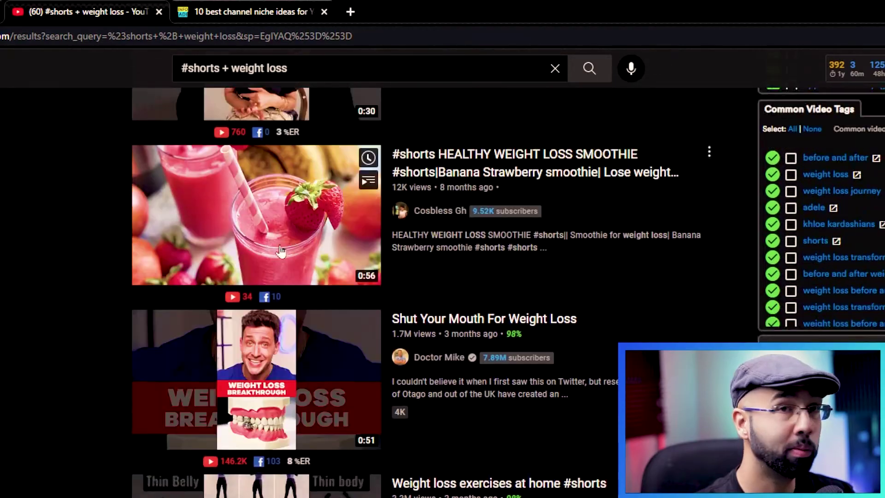
scroll(281, 251, up, 5)
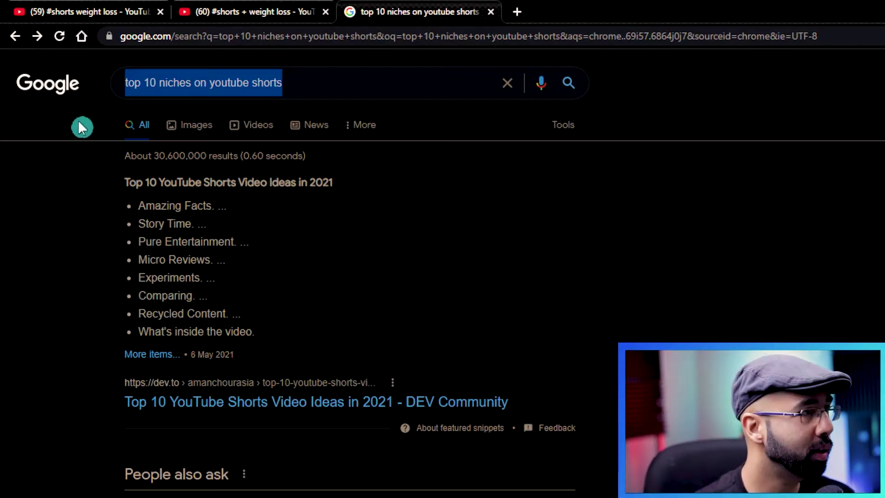
Step: Search Google for 'weight loss tips' and scroll down to the NHS, Everyday Health, Cleveland Clinic and WebMD articles
text(weight loss)
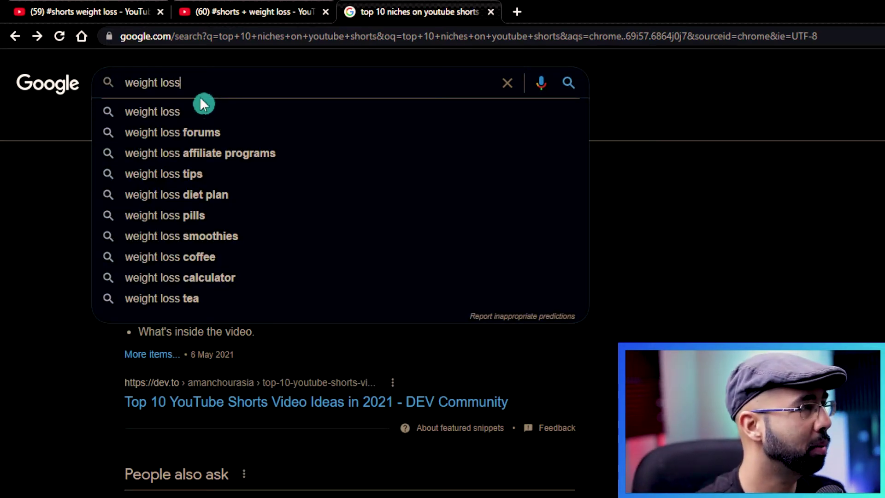
text( tips)
key(Return)
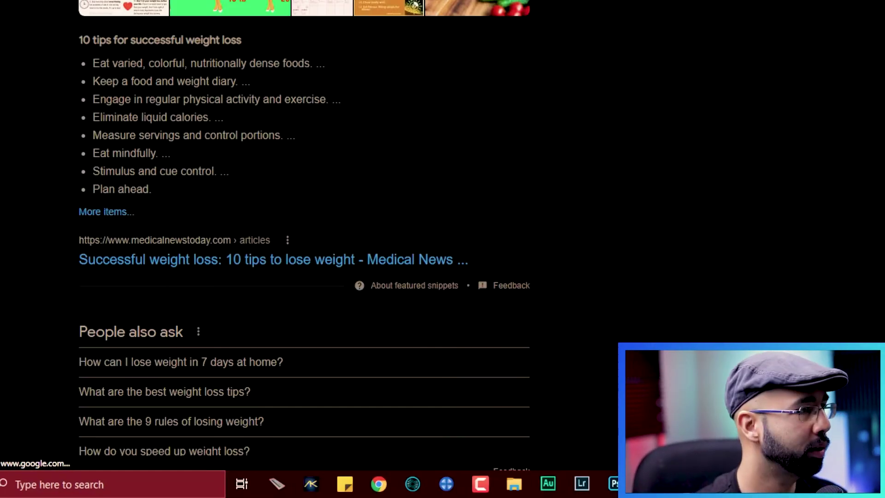
scroll(421, 307, down, 5)
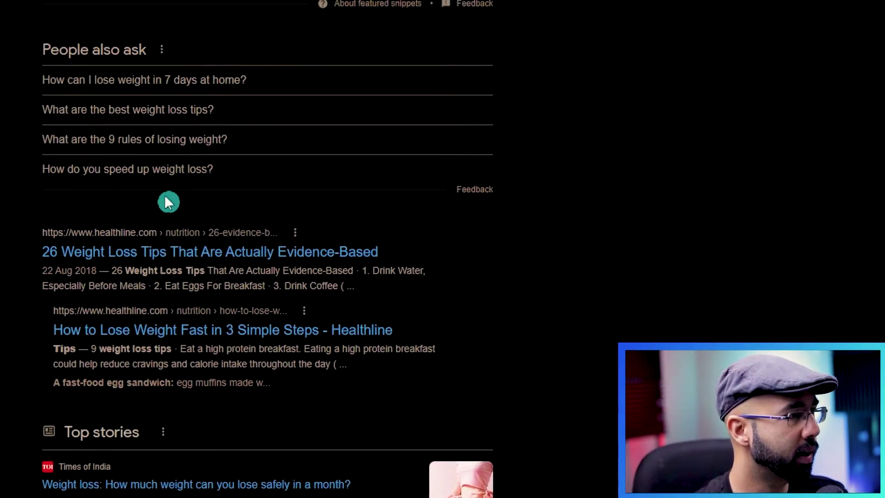
scroll(214, 309, down, 10)
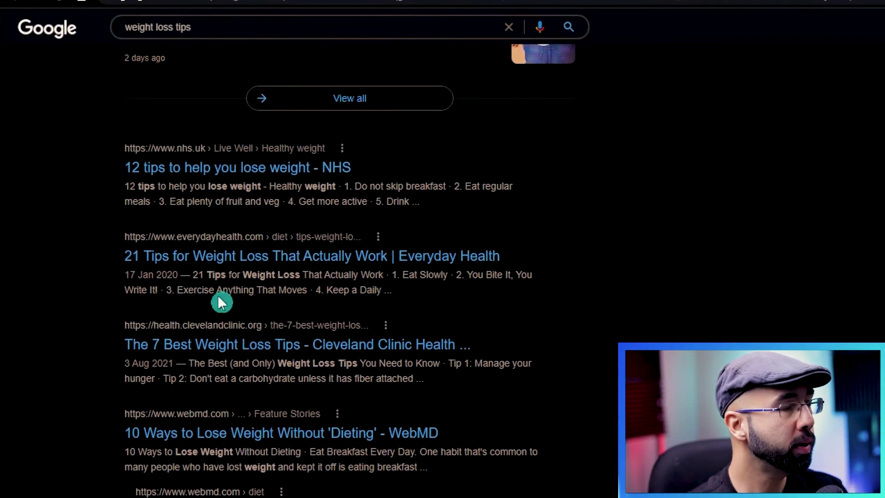
Step: Open the Everyday Health and Cleveland Clinic articles in new tabs and skim the Everyday Health one
ctrl+click(229, 258)
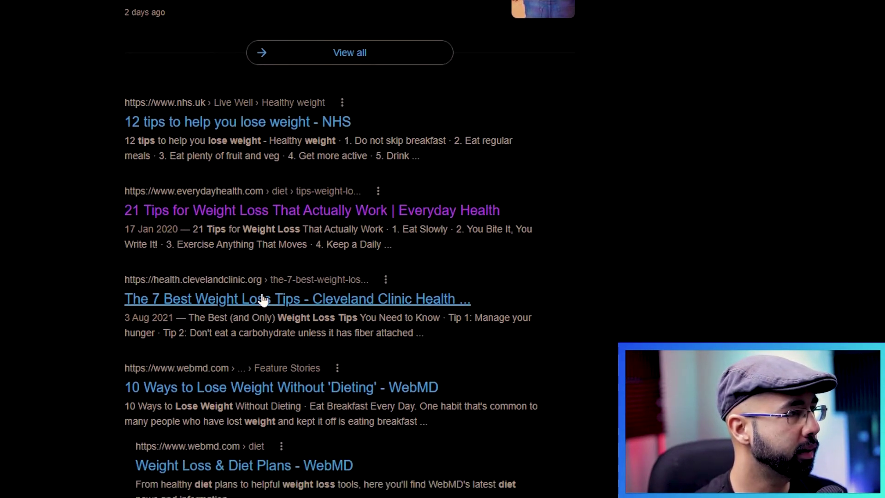
ctrl+click(263, 341)
key(ctrl+Tab)
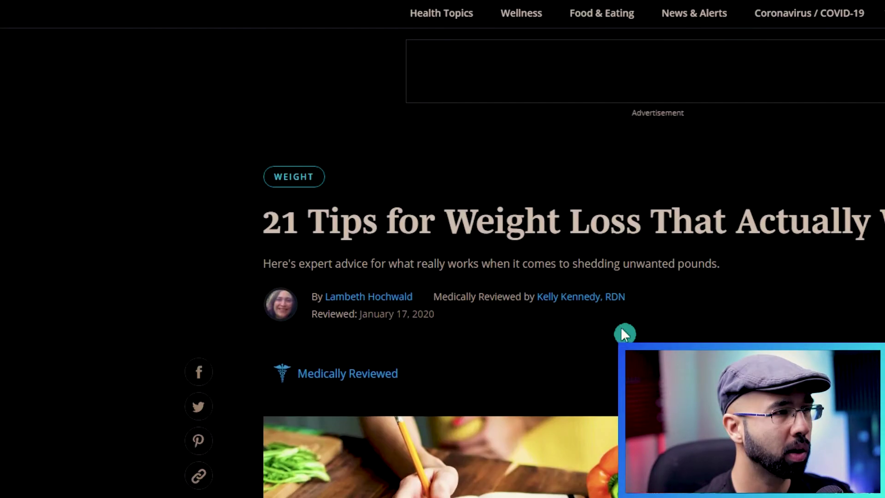
scroll(636, 325, down, 8)
scroll(408, 221, down, 6)
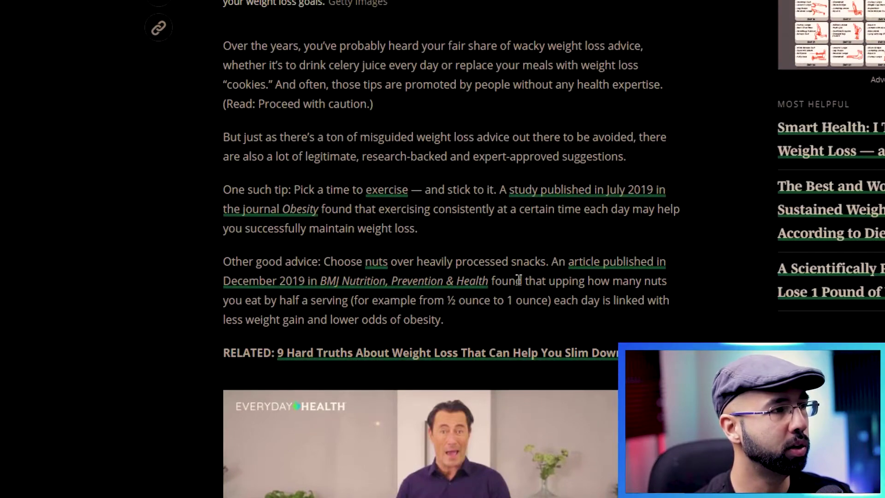
scroll(519, 280, down, 15)
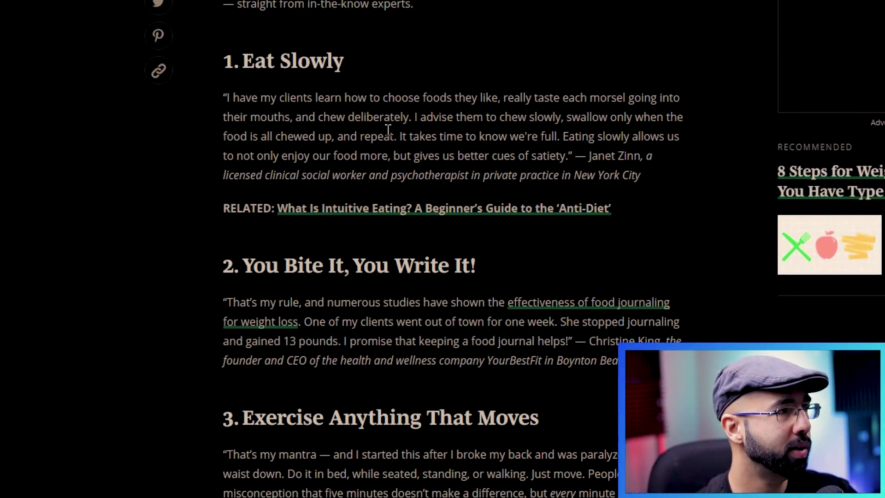
scroll(378, 203, down, 3)
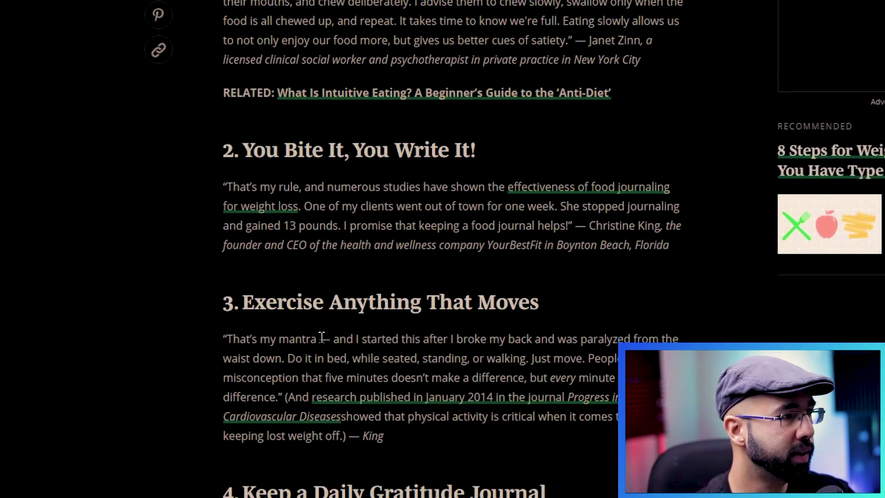
Step: Skim the Cleveland Clinic weight loss tips article
click(682, 8)
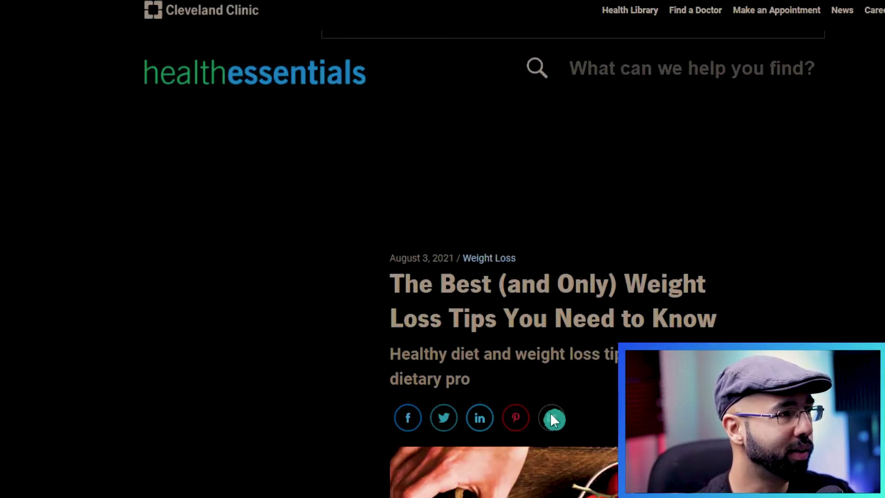
scroll(554, 419, down, 15)
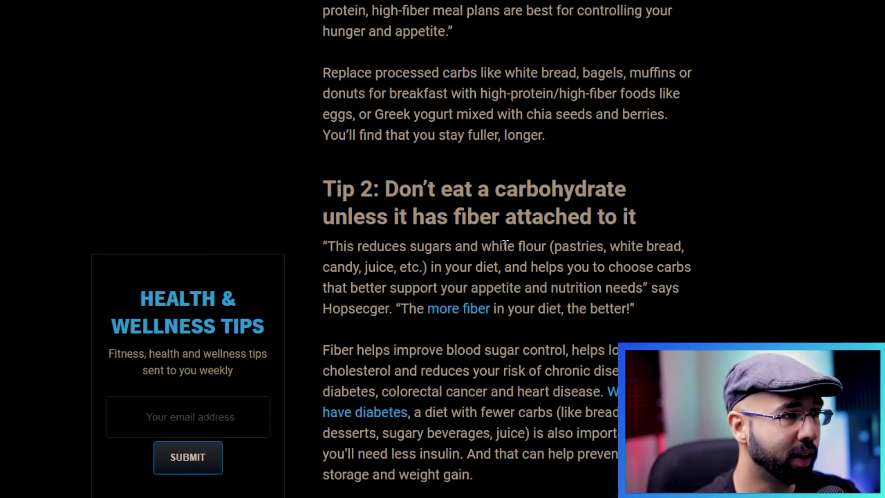
scroll(505, 245, down, 1)
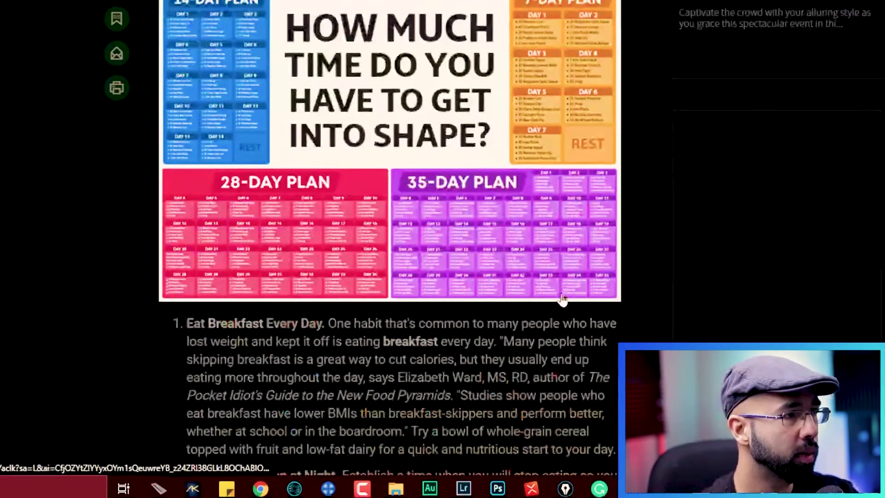
scroll(562, 298, up, 4)
scroll(313, 184, down, 8)
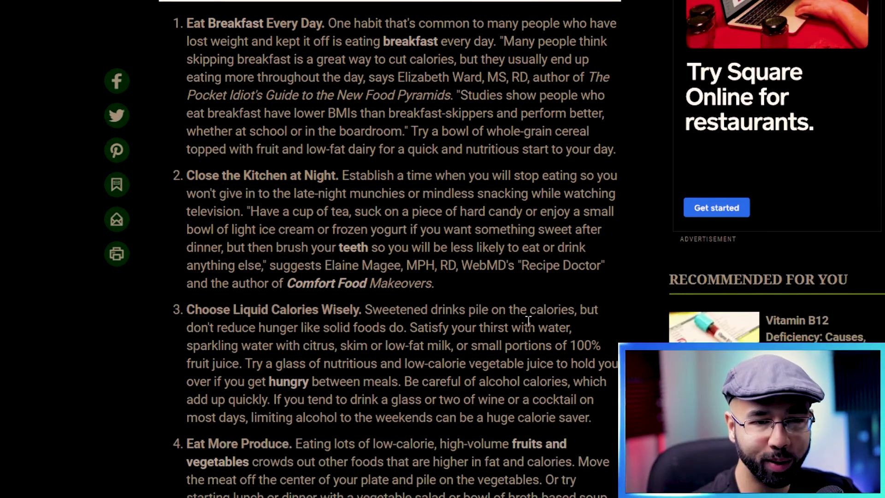
scroll(421, 283, down, 3)
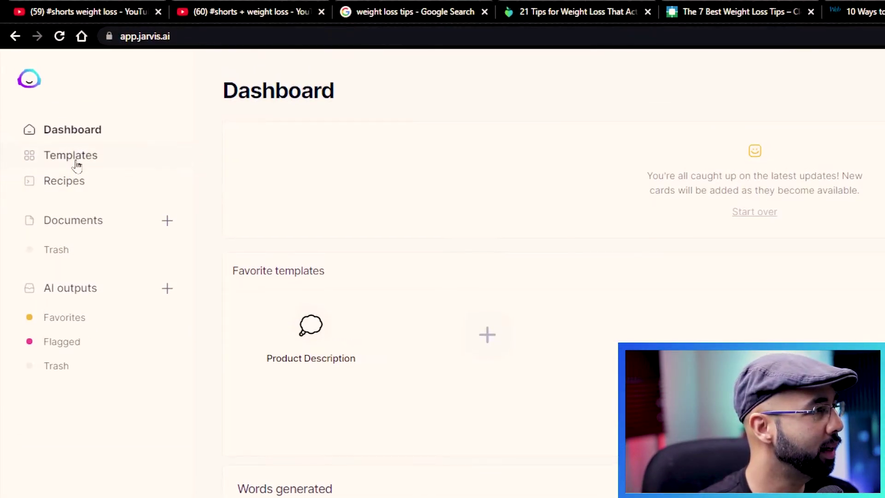
Step: Create a blank Long-form assistant document from scratch, with the cursor in its Title field
click(76, 157)
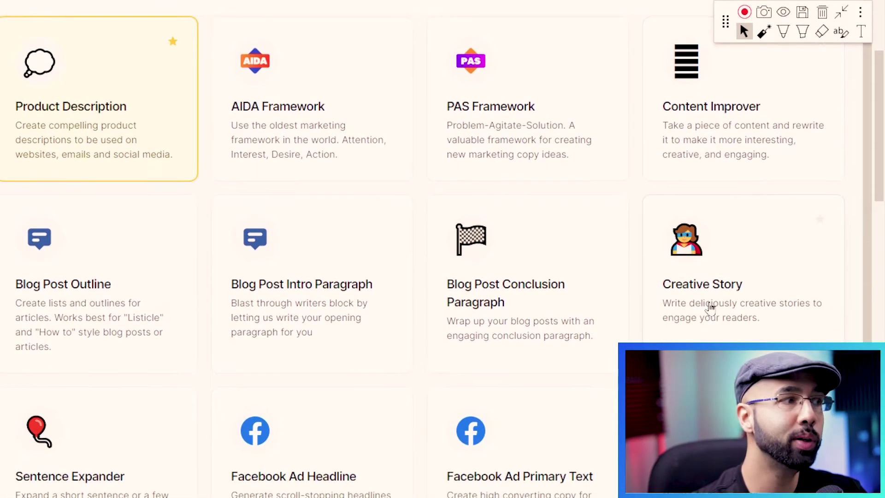
scroll(710, 298, down, 10)
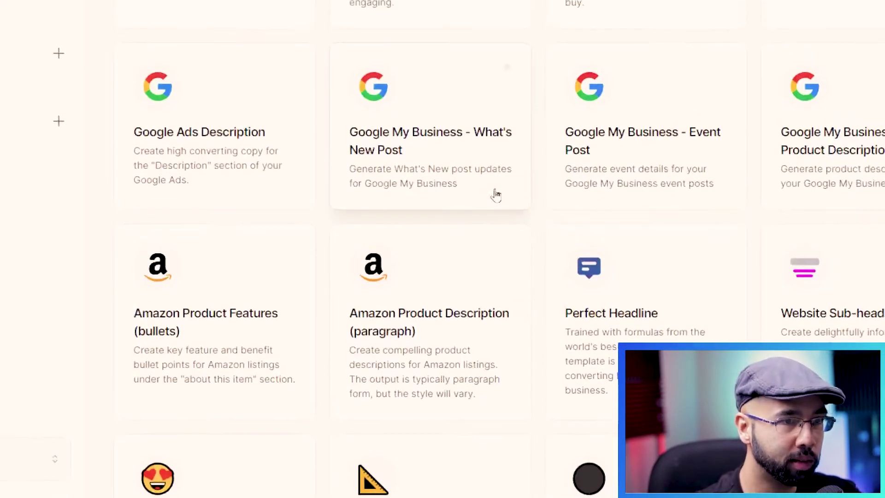
scroll(507, 244, down, 1)
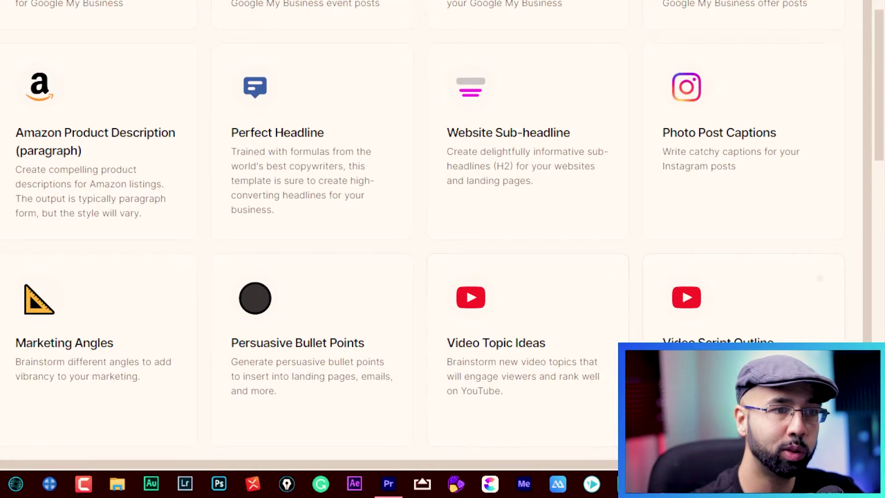
scroll(97, 118, up, 20)
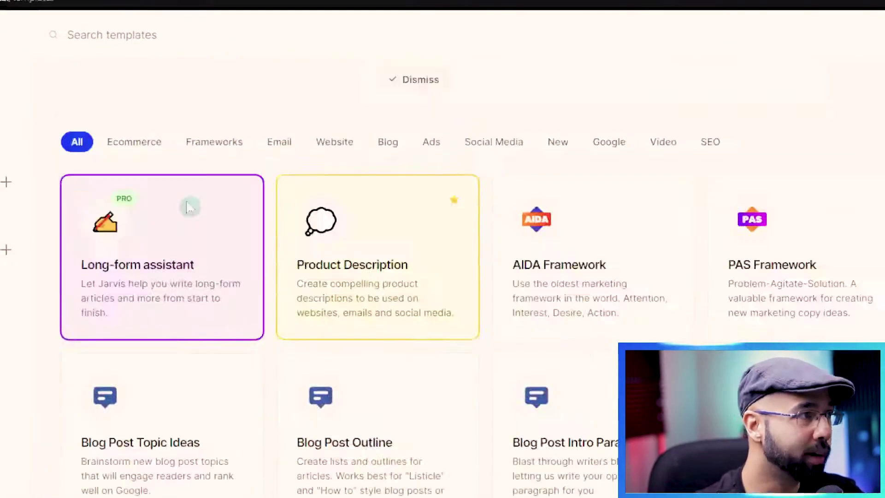
click(195, 396)
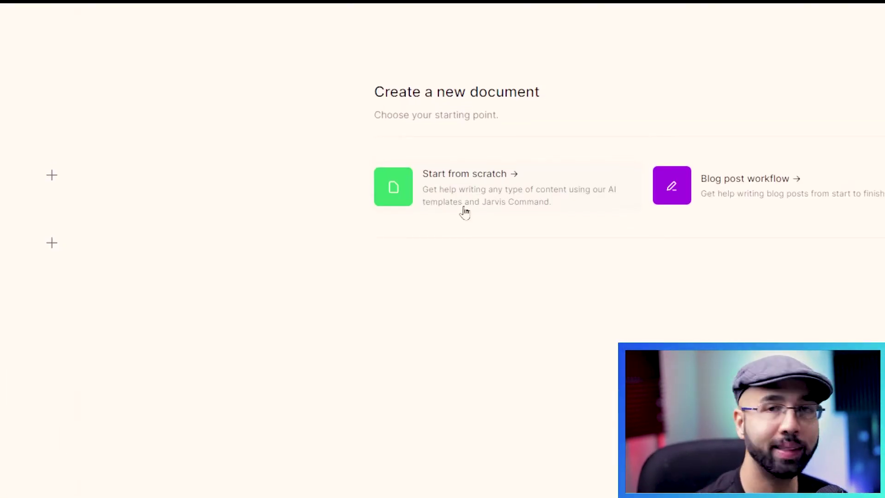
click(410, 193)
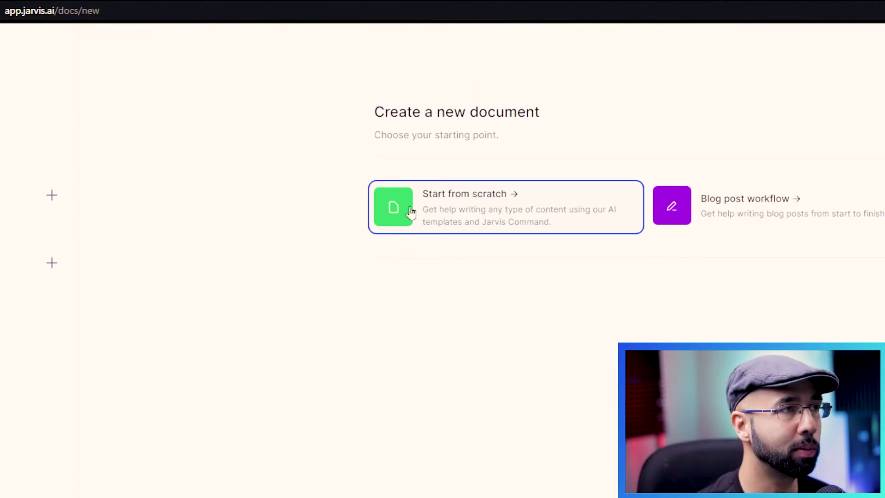
click(0, 110)
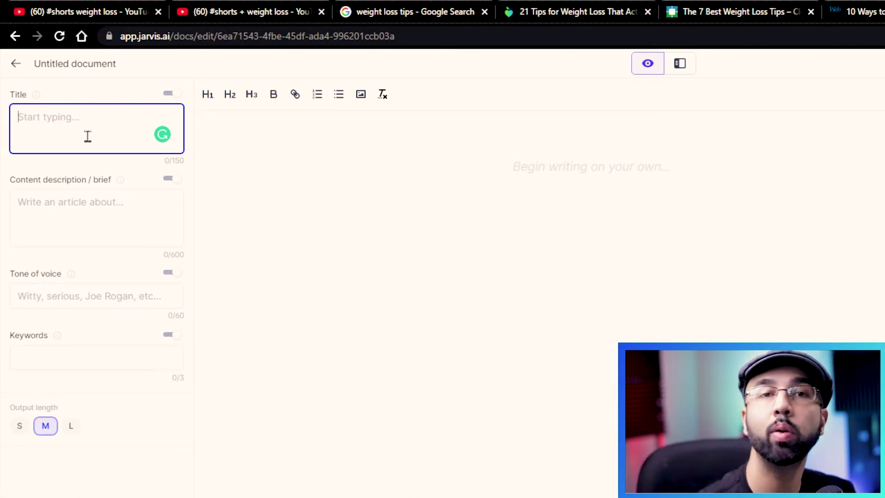
click(162, 194)
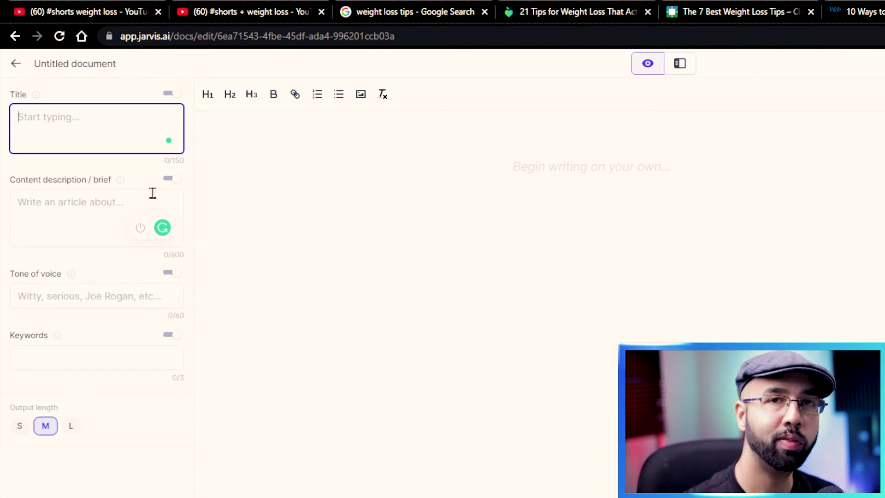
click(32, 162)
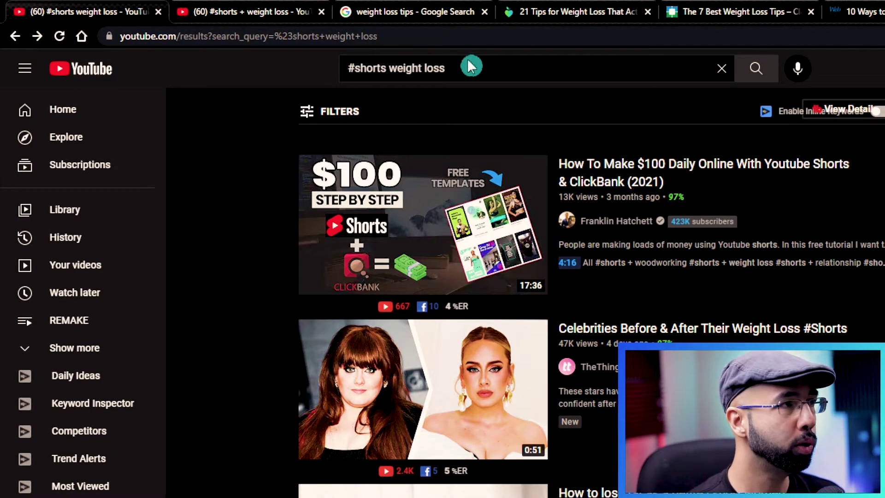
Step: Search YouTube for 'weight loss tips for women at home' and copy that query
triple_click(469, 67)
text(weight lo)
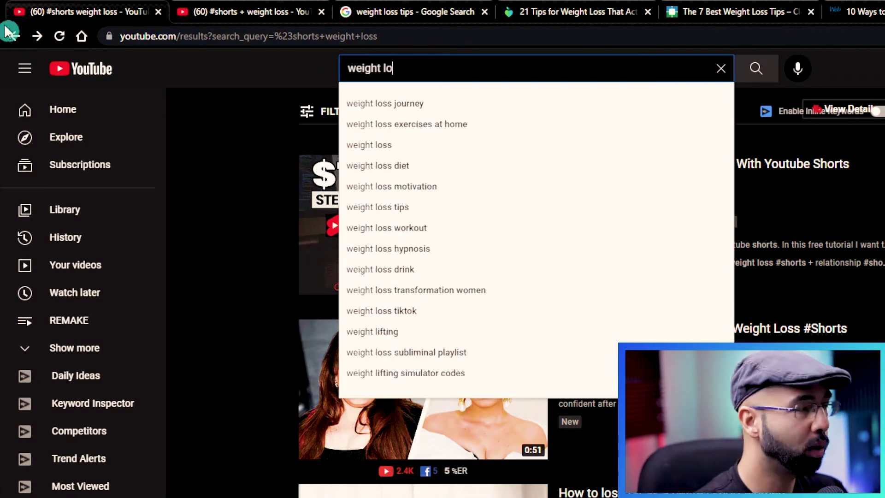
text(ss tips for)
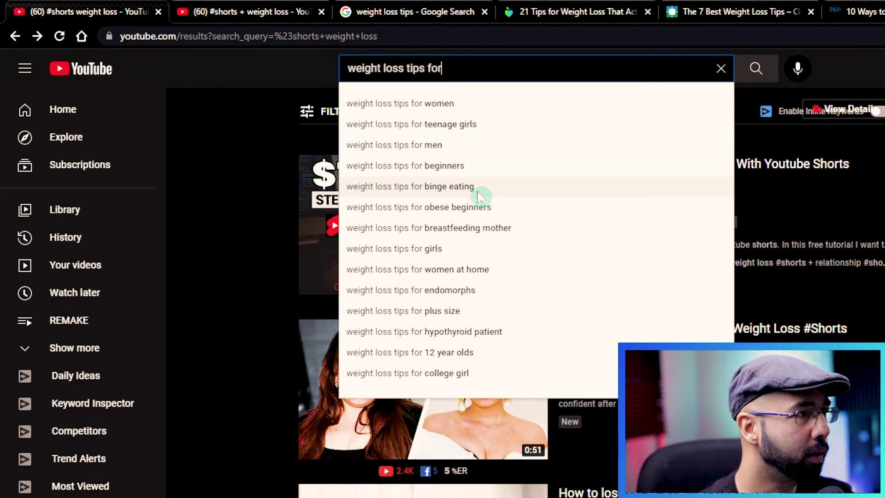
click(511, 276)
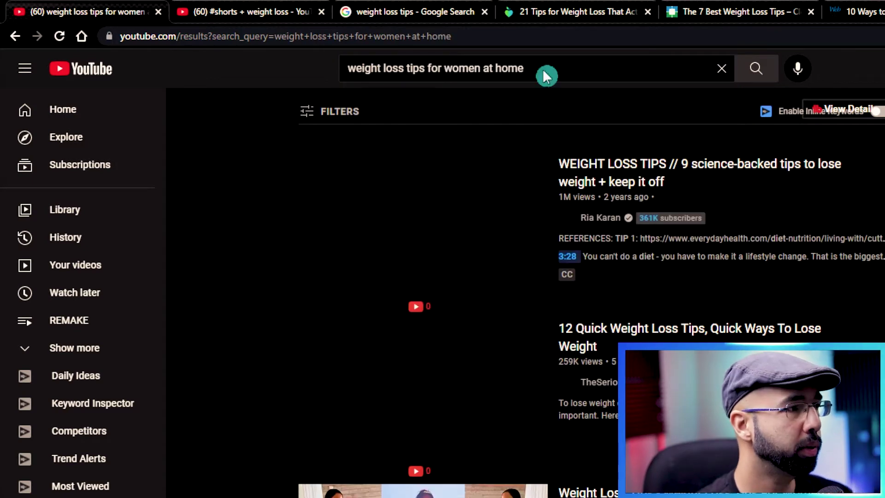
triple_click(580, 70)
key(ctrl+c)
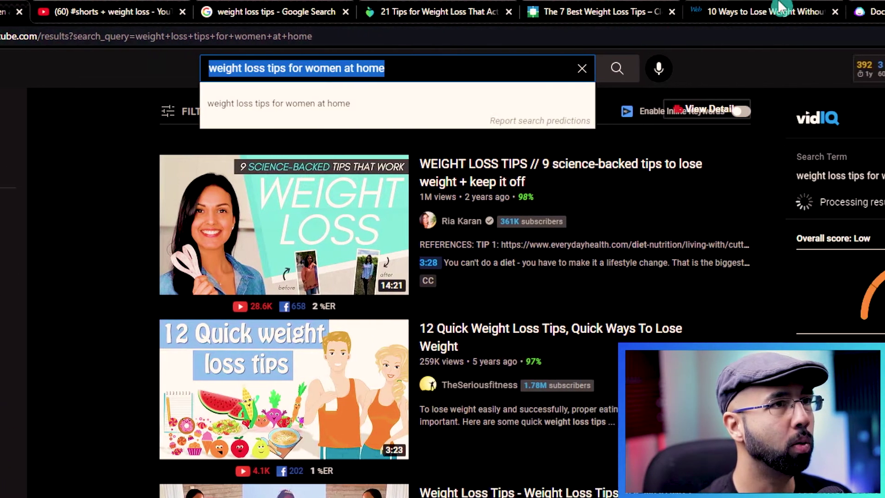
key(ctrl+9)
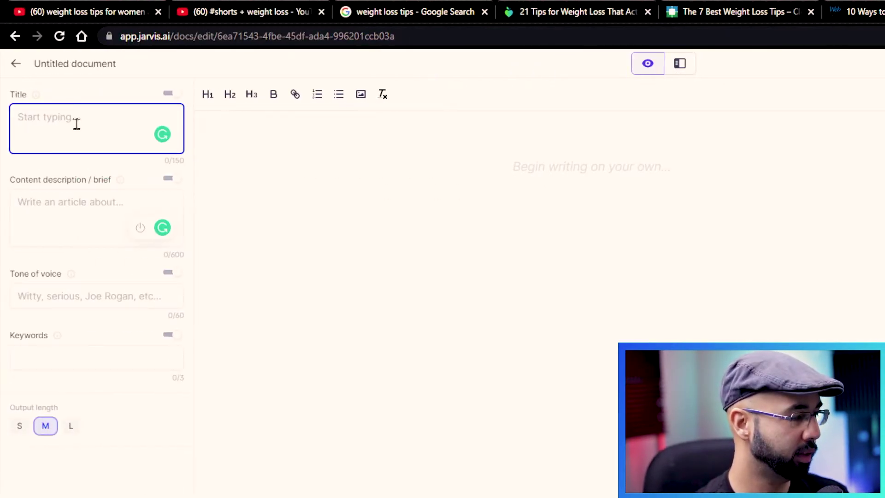
Step: Fill the title and brief with 'weight loss tips for women at home', add keyword 'weight loss tips', choose Long output
key(ctrl+v)
click(49, 217)
key(ctrl+v)
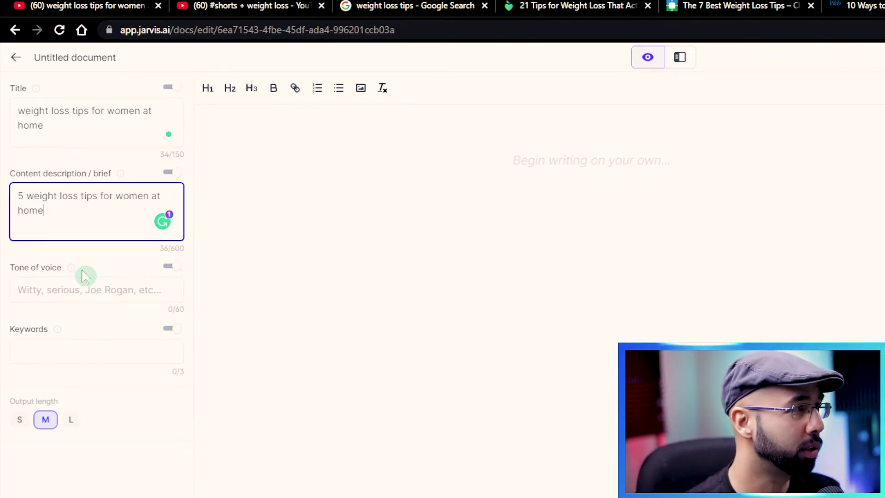
click(141, 348)
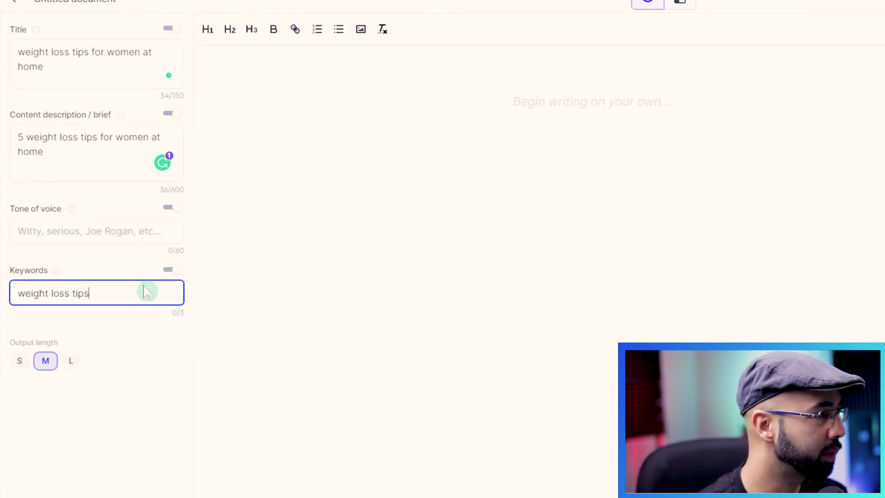
click(72, 361)
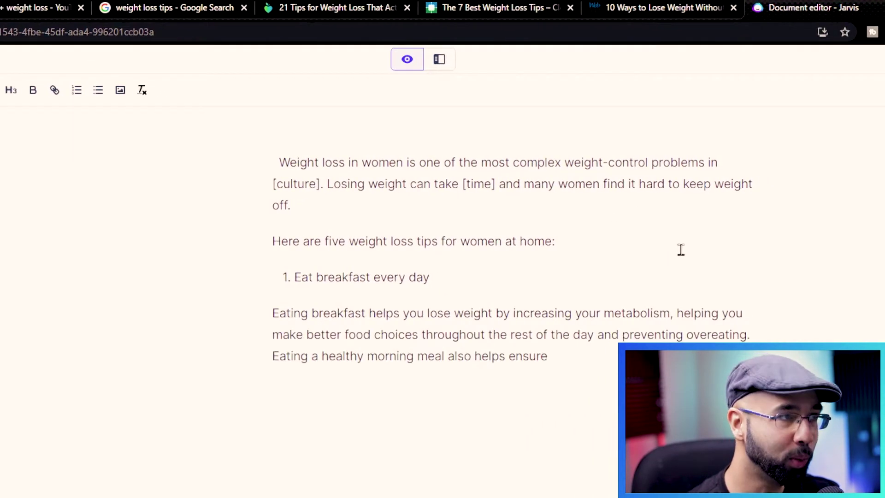
Step: Place the cursor at the end of the draft and generate two more continuations
drag(278, 164, 339, 200)
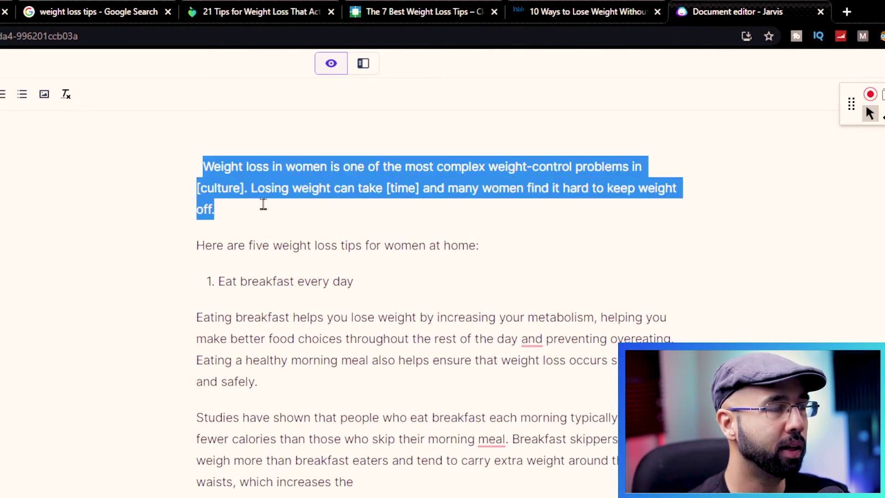
click(382, 360)
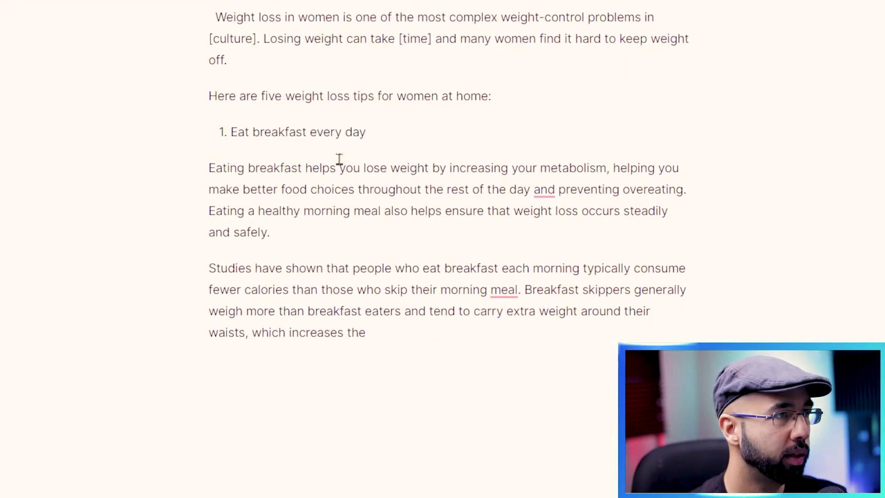
click(445, 439)
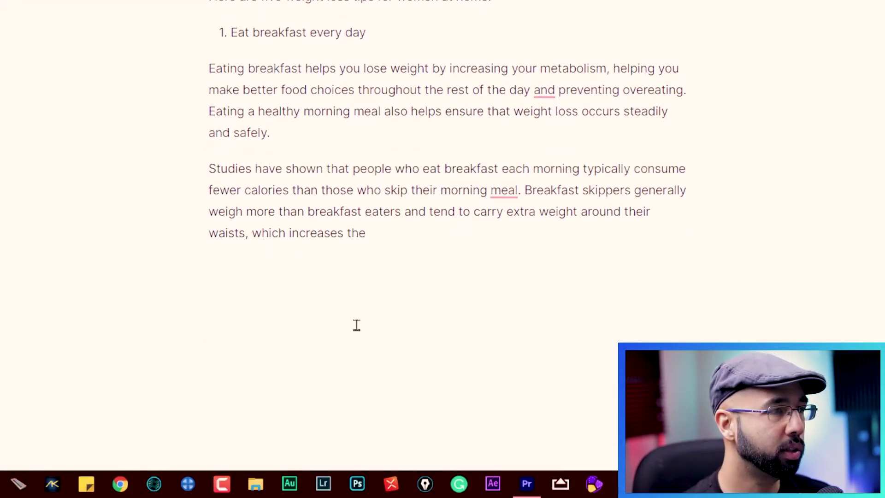
click(58, 450)
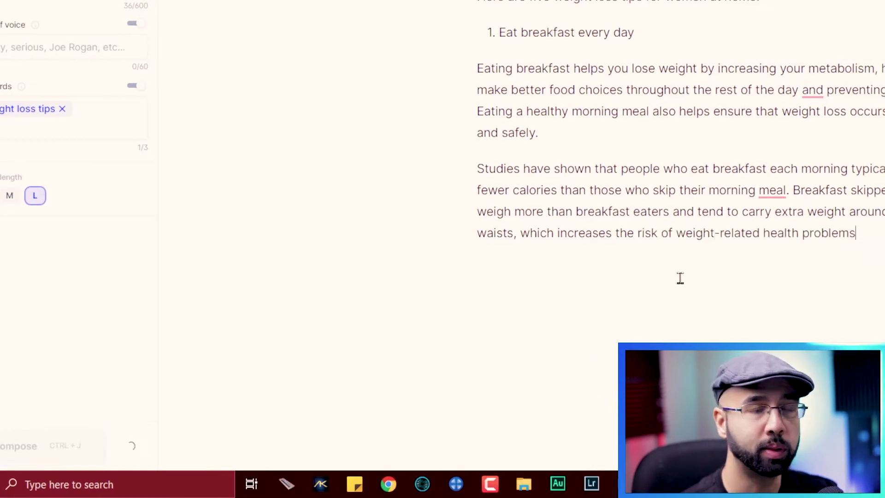
scroll(680, 300, down, 3)
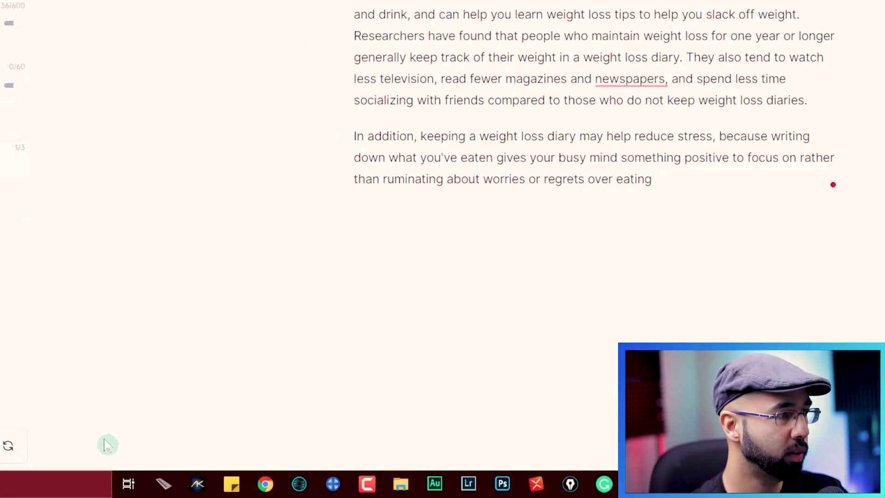
click(101, 456)
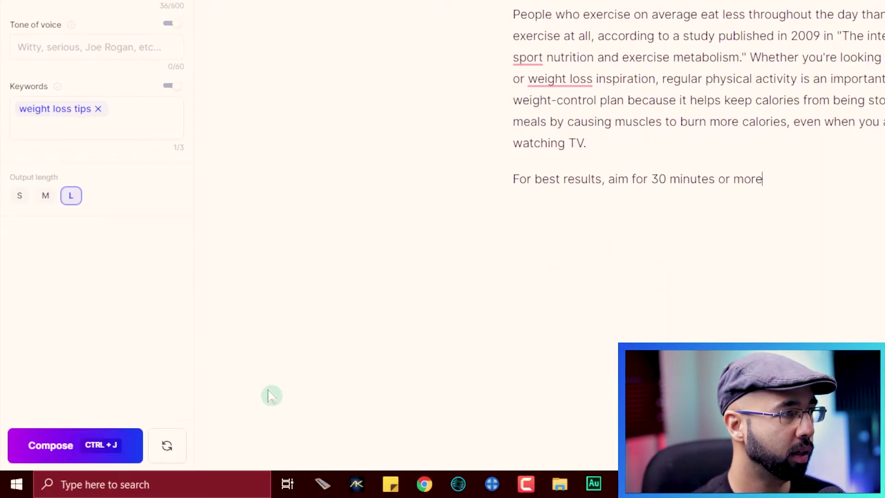
Step: Generate another continuation, split the paragraph before 'Women', and select the whole article
click(110, 454)
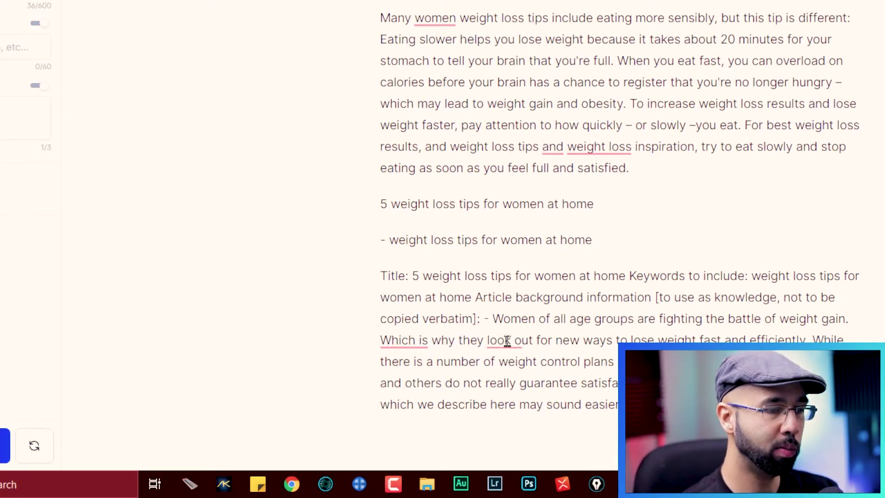
key(Return)
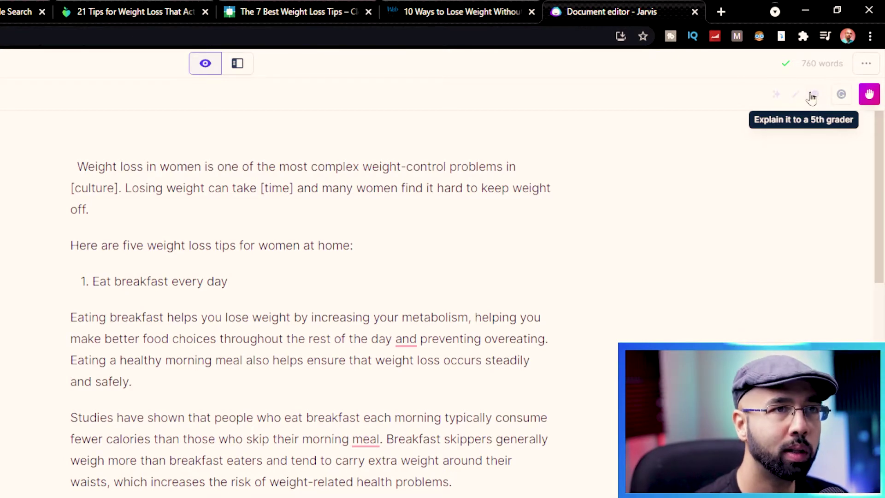
click(377, 417)
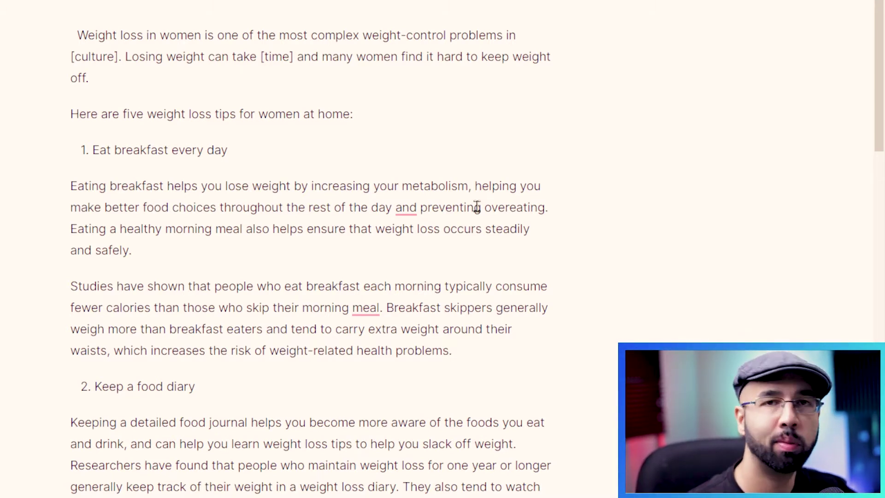
key(ctrl+a)
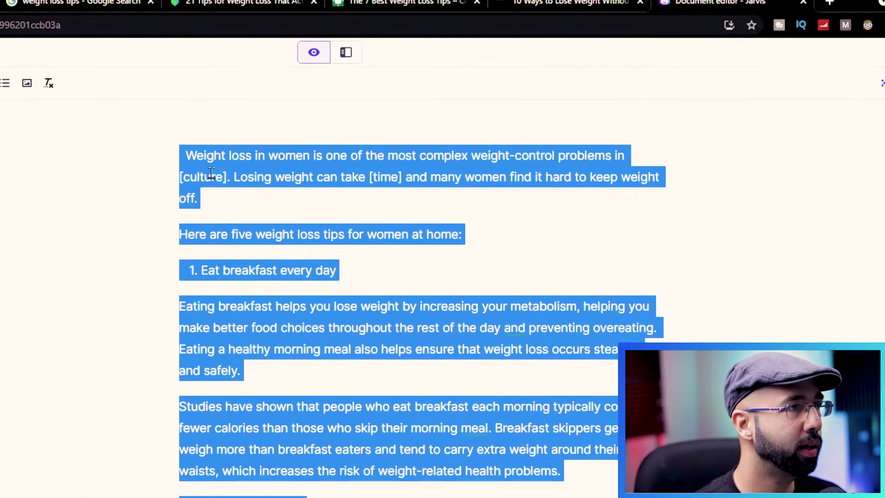
Step: Paste the Jarvis article into a new blank Google Doc titled '5 weight loss tips for women at home'
right_click(103, 52)
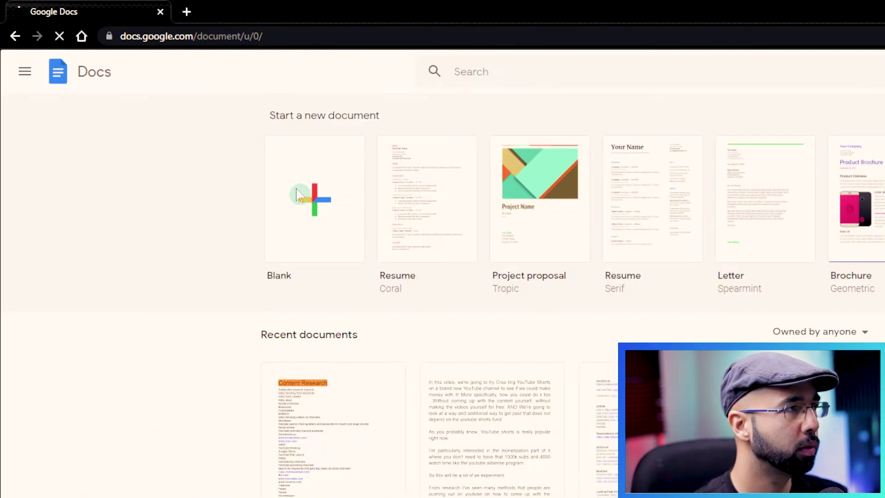
click(305, 196)
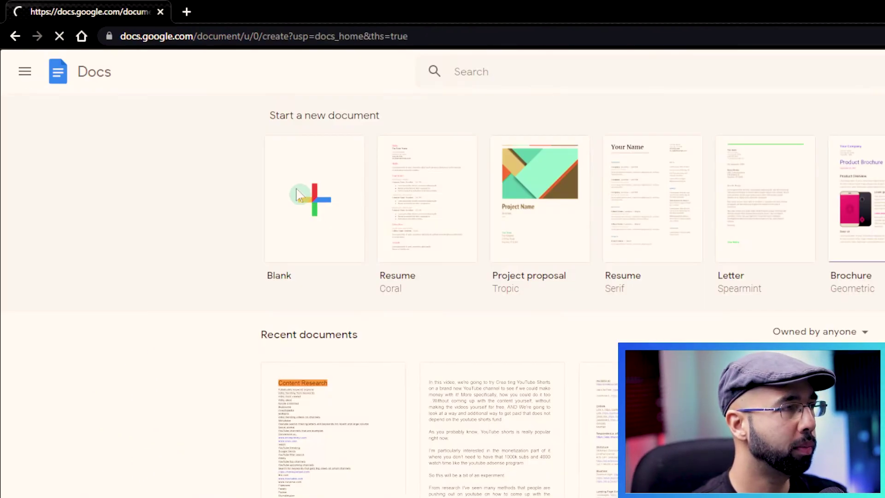
click(130, 67)
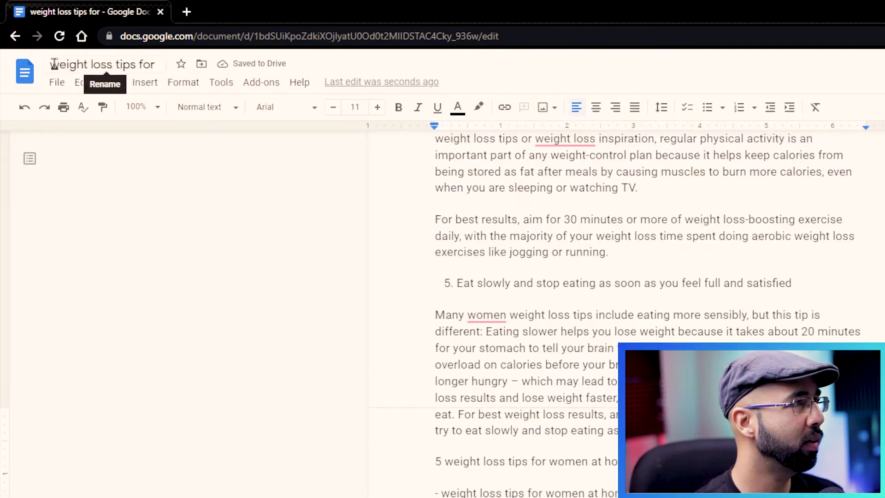
click(56, 65)
text(5)
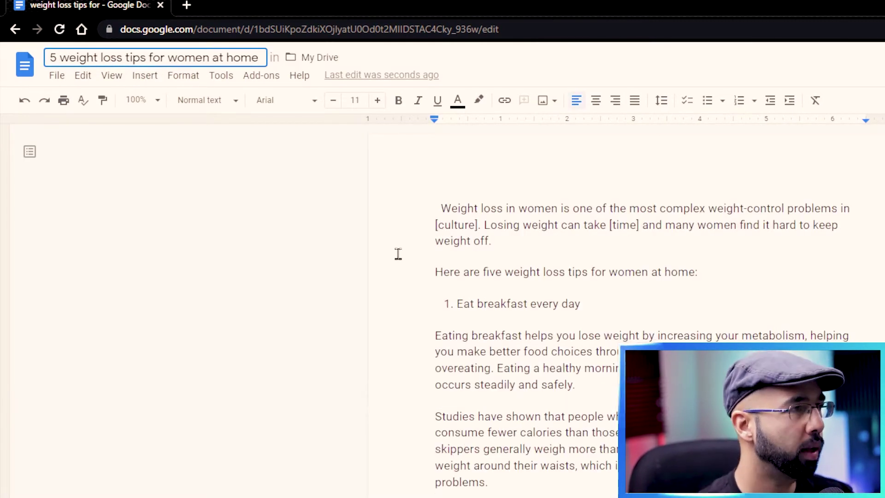
Step: Delete the article's opening paragraph and the leftover heading and prompt lines at the end
drag(492, 245, 420, 205)
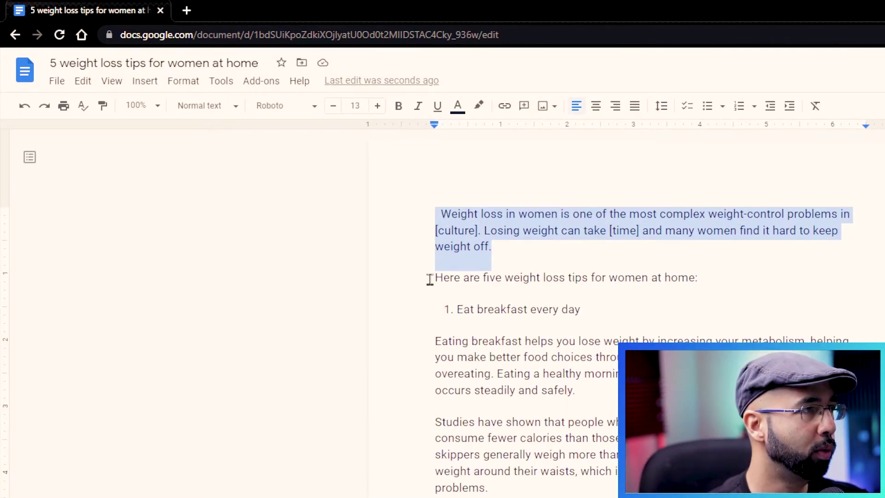
key(Delete)
key(Delete)
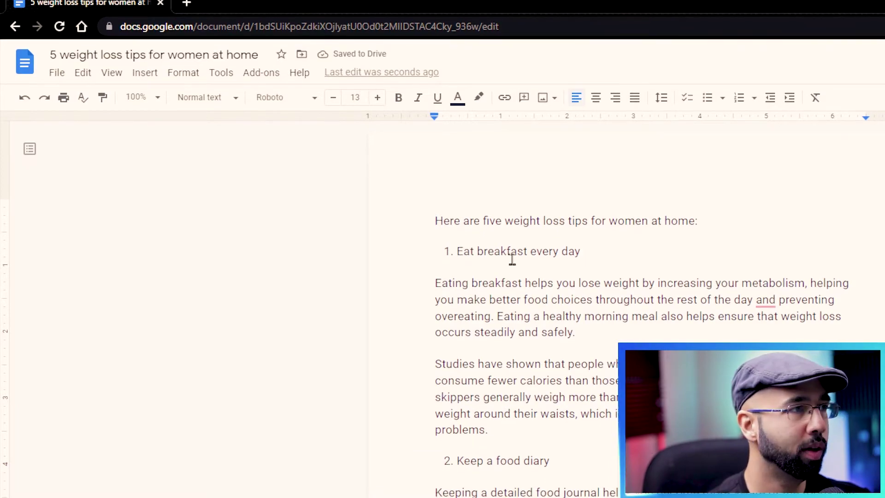
scroll(665, 385, down, 3)
scroll(523, 300, down, 8)
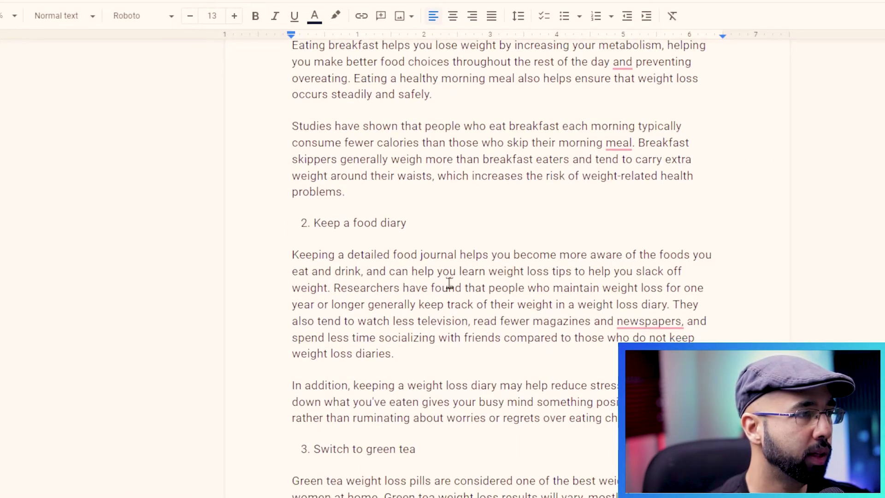
scroll(419, 193, down, 10)
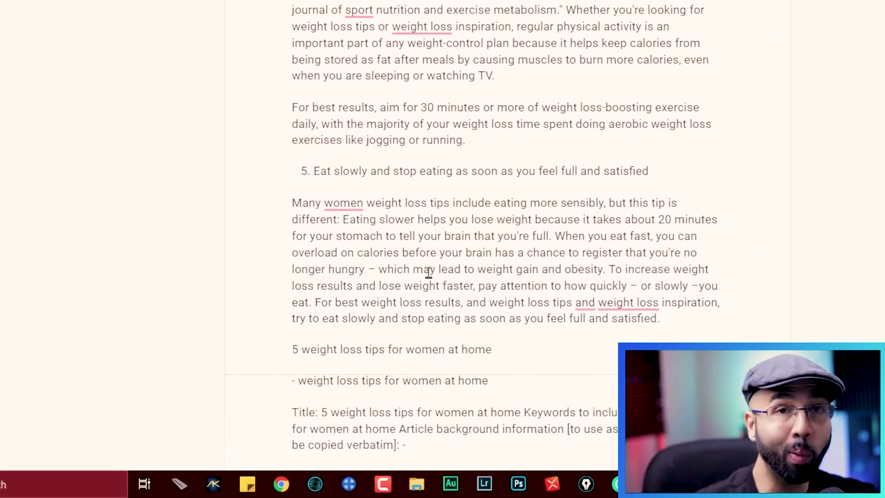
scroll(411, 275, down, 4)
drag(276, 203, 420, 232)
key(BackSpace)
scroll(499, 366, down, 3)
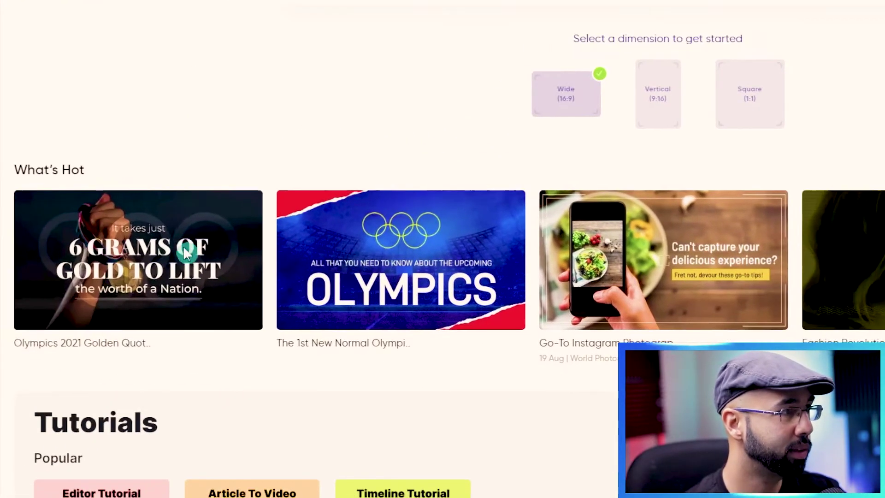
Step: Switch the InVideo template gallery to the vertical 9:16 format
mouse_move(195, 245)
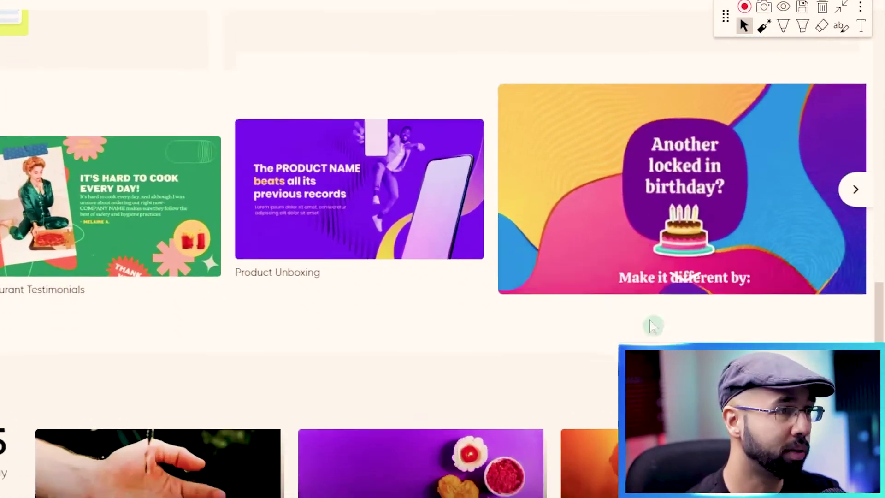
mouse_move(510, 356)
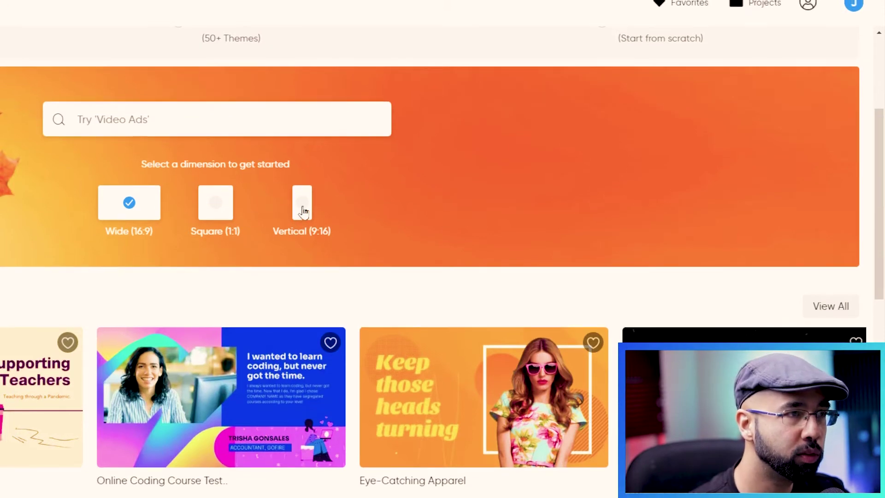
click(303, 212)
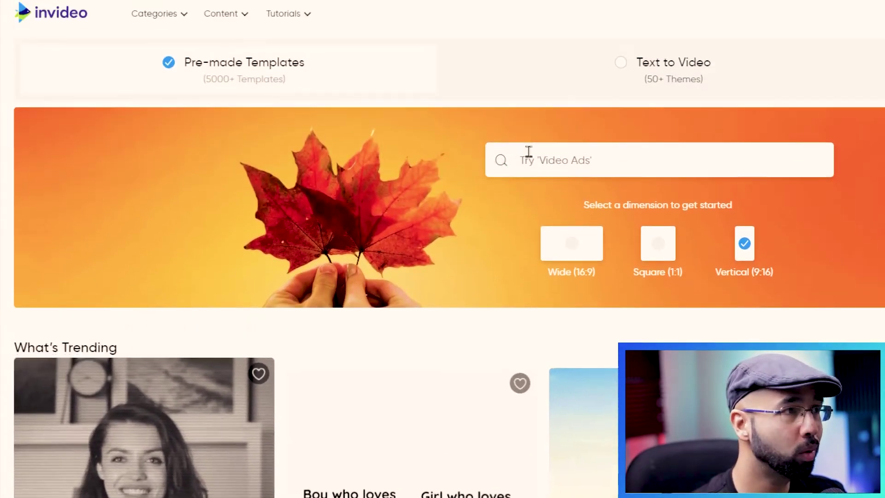
Step: Search templates for 'weight loss' and open the Fitness Tips template
click(561, 202)
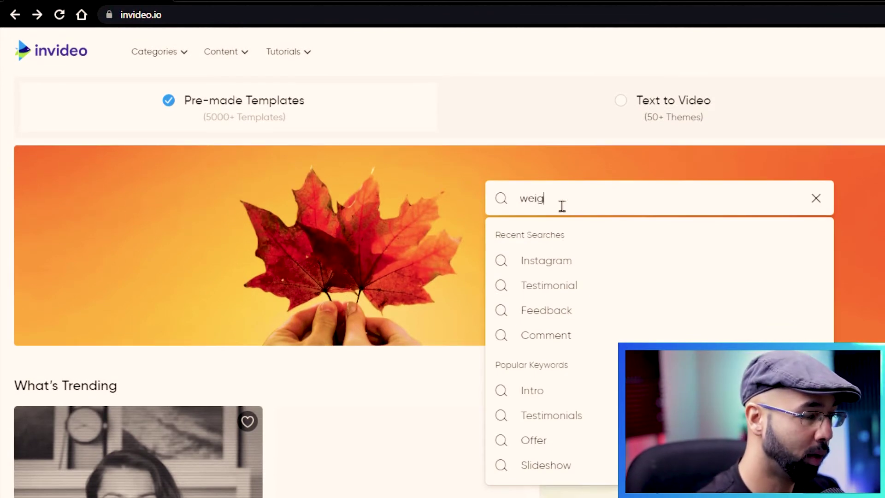
text(weight loss)
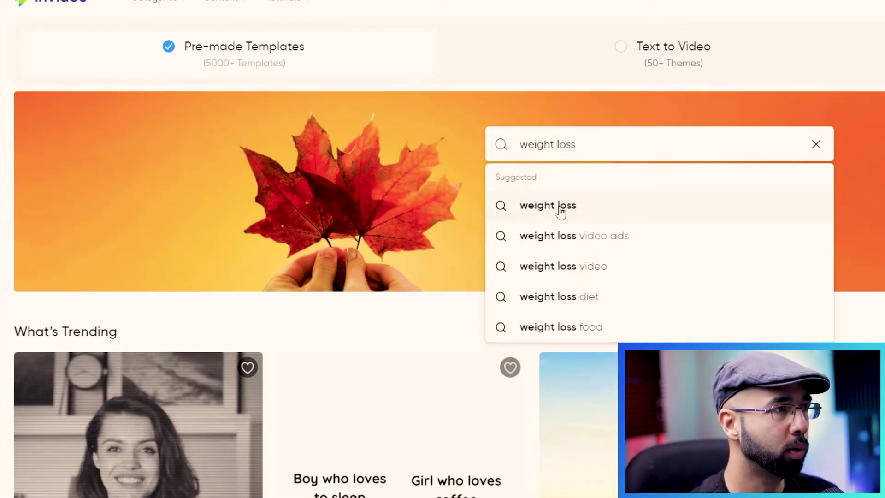
click(560, 212)
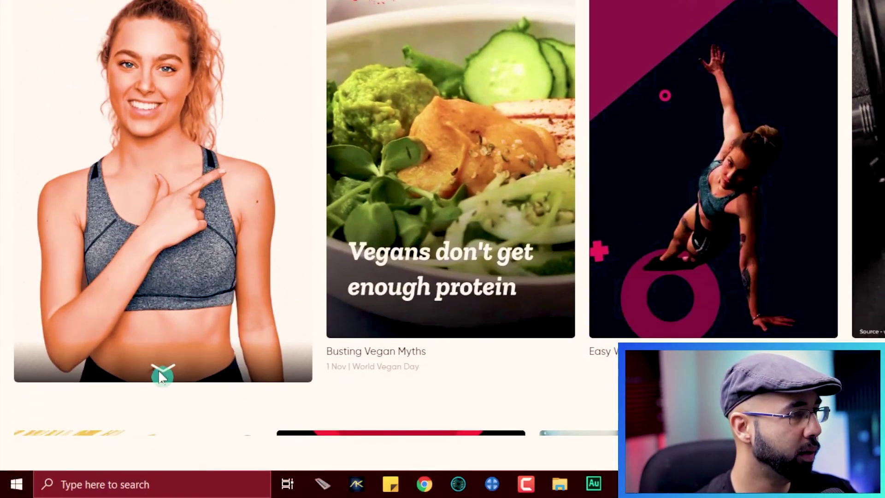
click(162, 471)
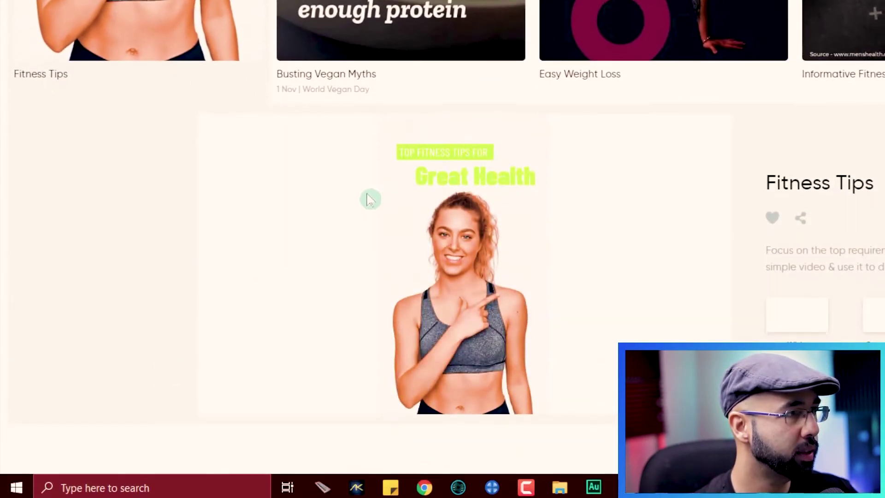
scroll(415, 201, up, 1)
scroll(455, 207, down, 3)
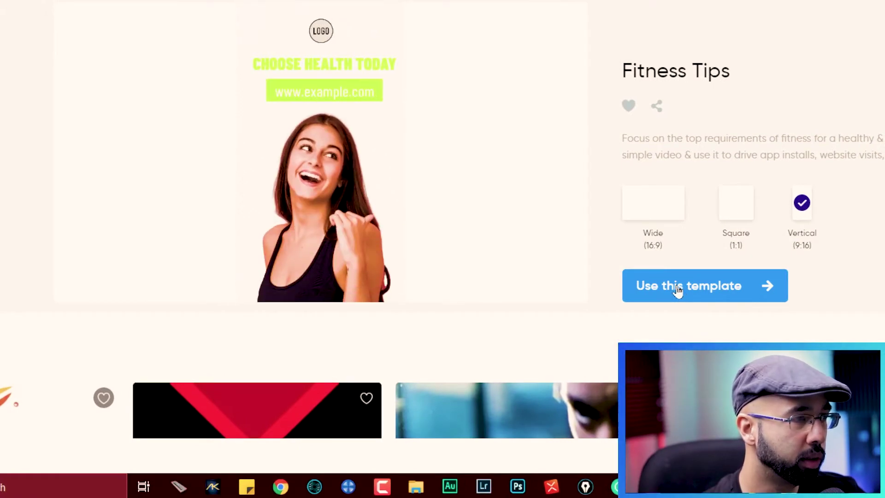
click(677, 289)
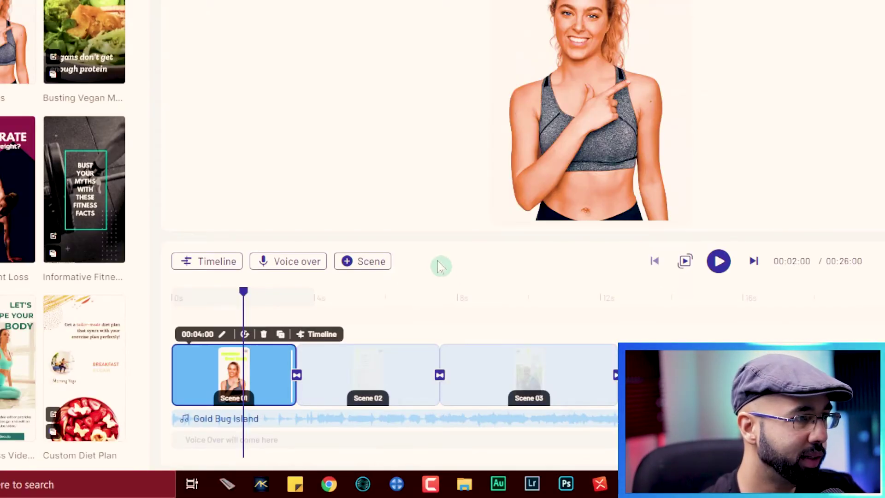
Step: Start a project from the Fitness Tips template and copy the Google Docs title
click(420, 287)
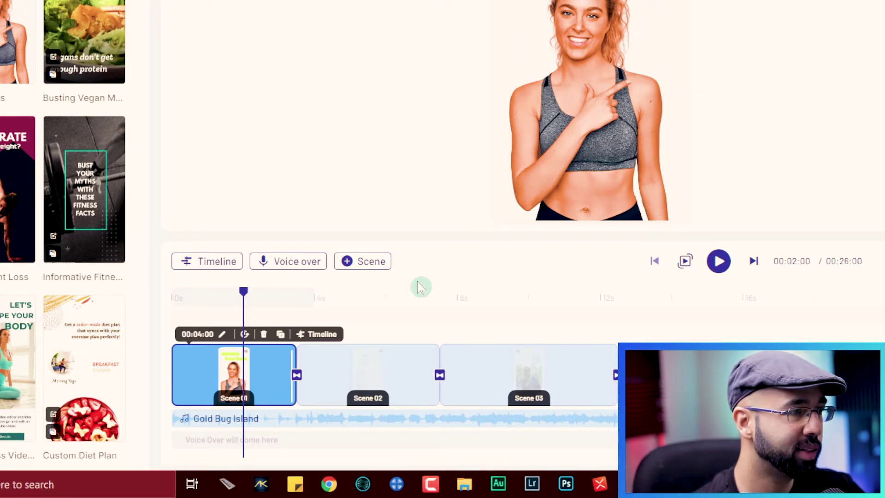
click(477, 277)
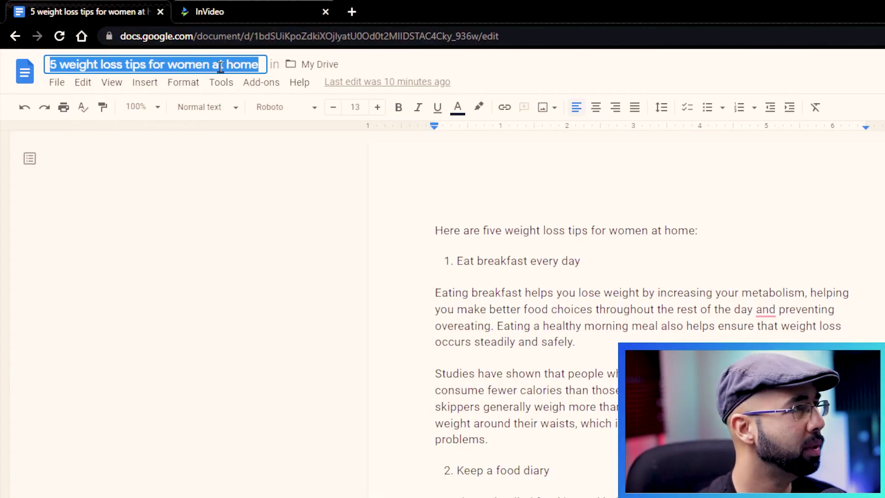
right_click(220, 67)
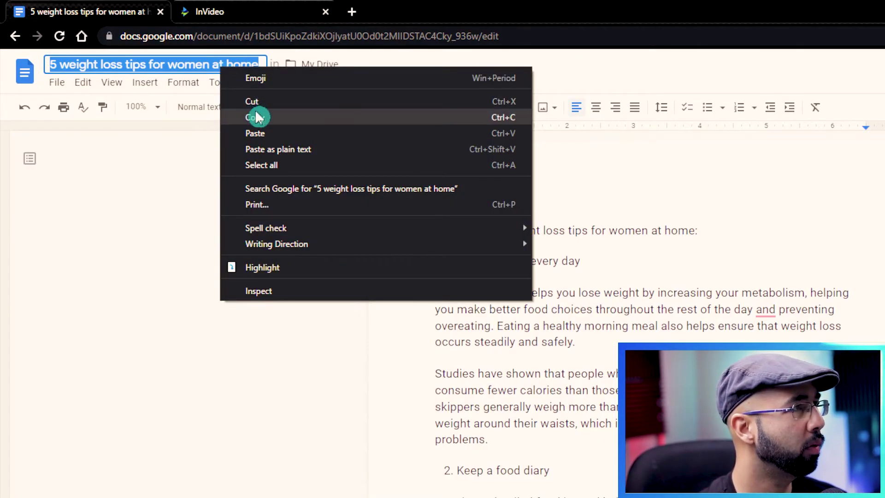
click(259, 117)
Step: Change the first scene's heading to '5 Weight Loss Tips For Women At Home'
click(230, 9)
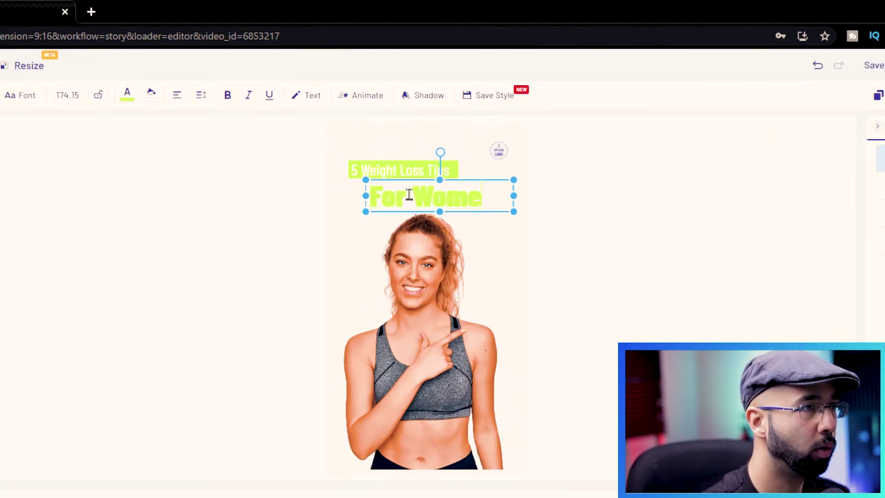
key(ctrl+a)
text(At H)
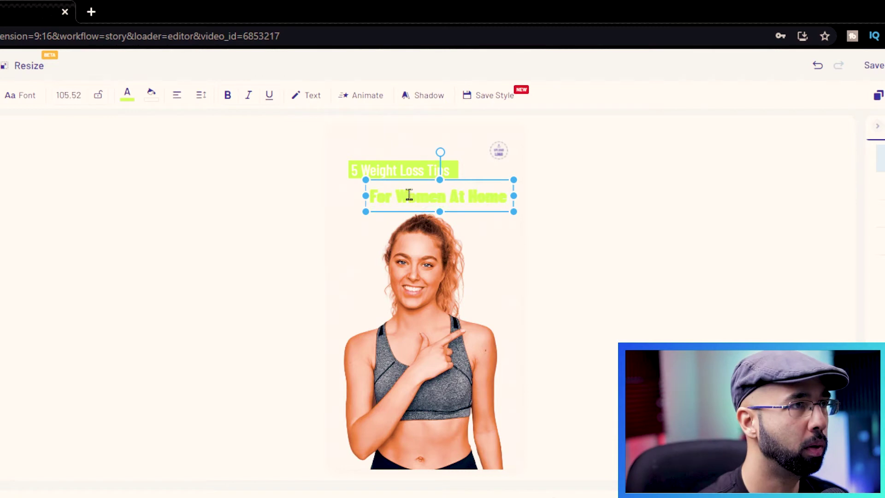
click(425, 361)
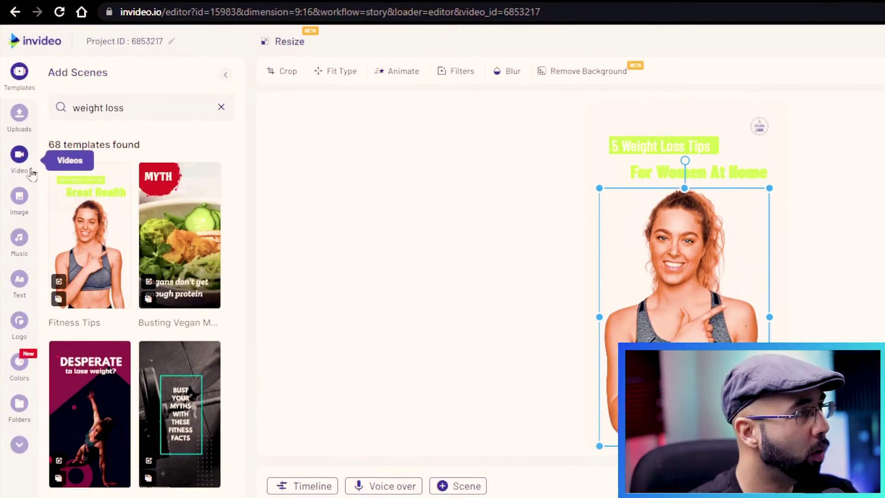
click(20, 208)
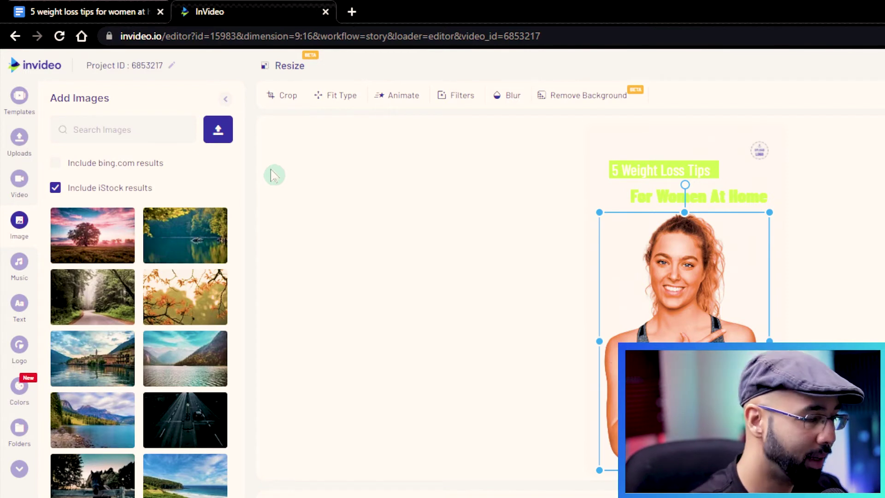
Step: Search images for 'weight loss for women' and replace the scene photo with the first iStock result
text(weight loss for wo)
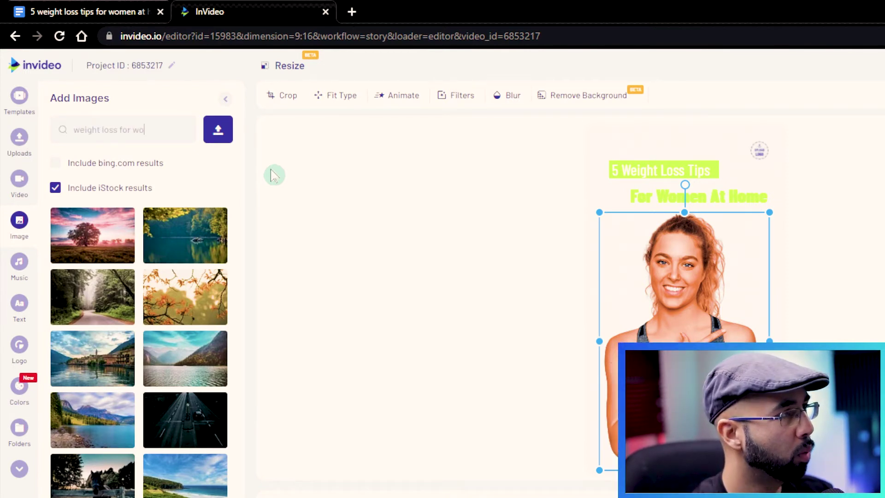
text(men)
key(Return)
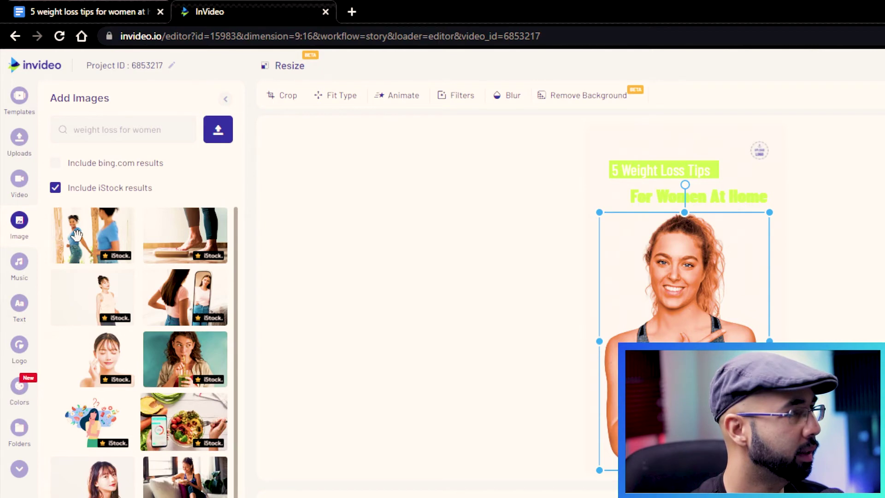
drag(77, 235, 719, 343)
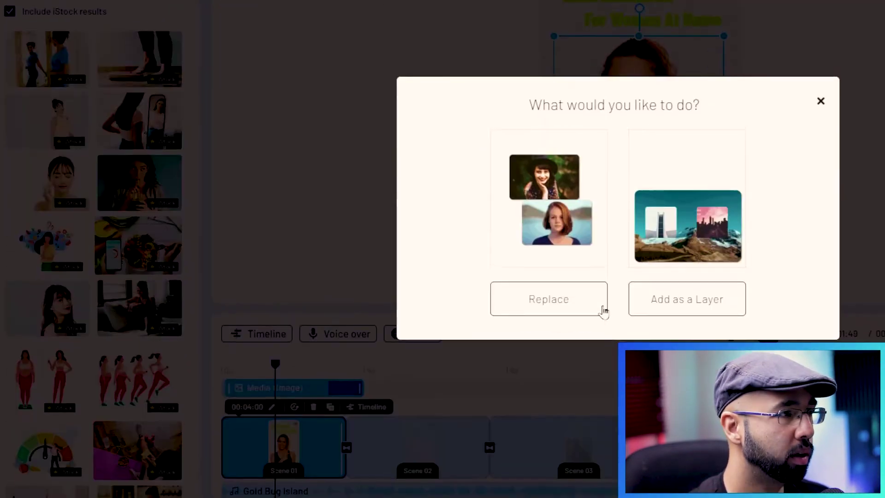
click(580, 306)
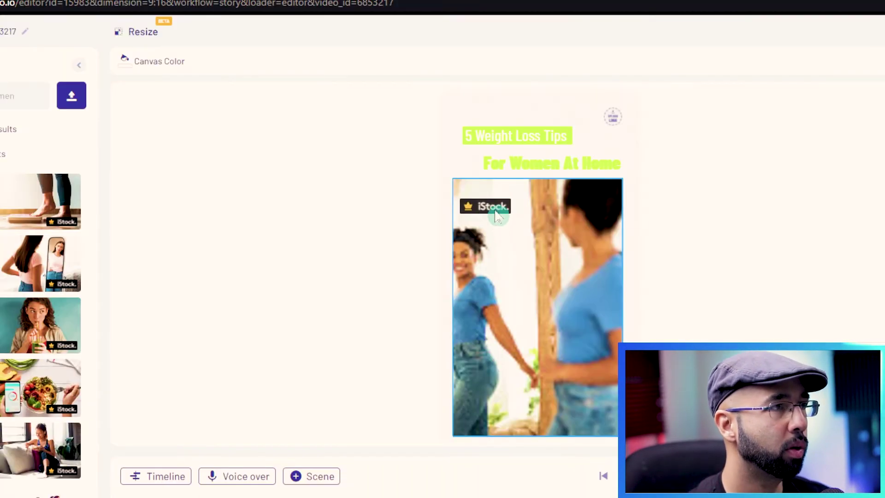
mouse_move(495, 214)
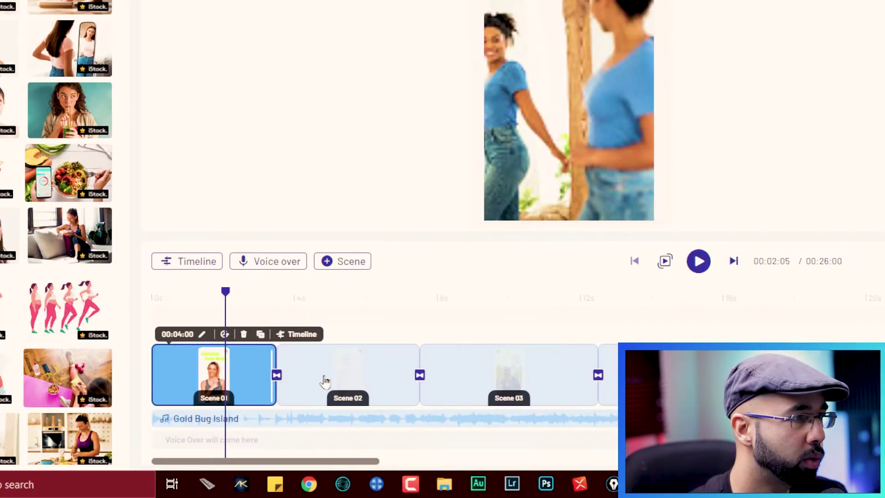
Step: On Scene 02, change the numbered heading to 'Tip #1' at font size 136
click(348, 376)
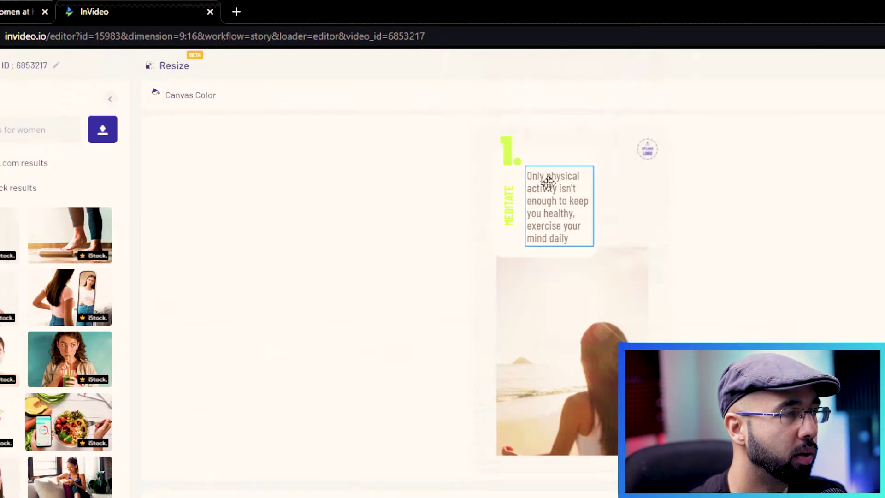
click(551, 193)
click(506, 150)
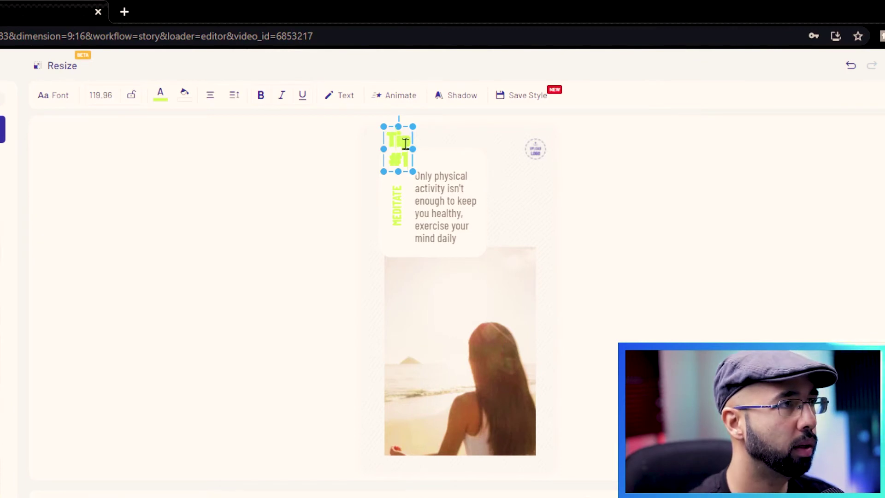
drag(412, 149, 441, 149)
double_click(415, 144)
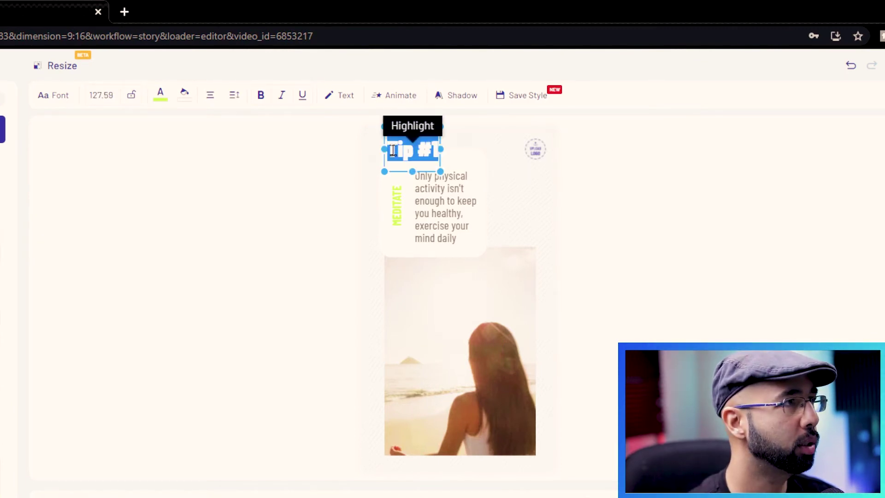
click(203, 97)
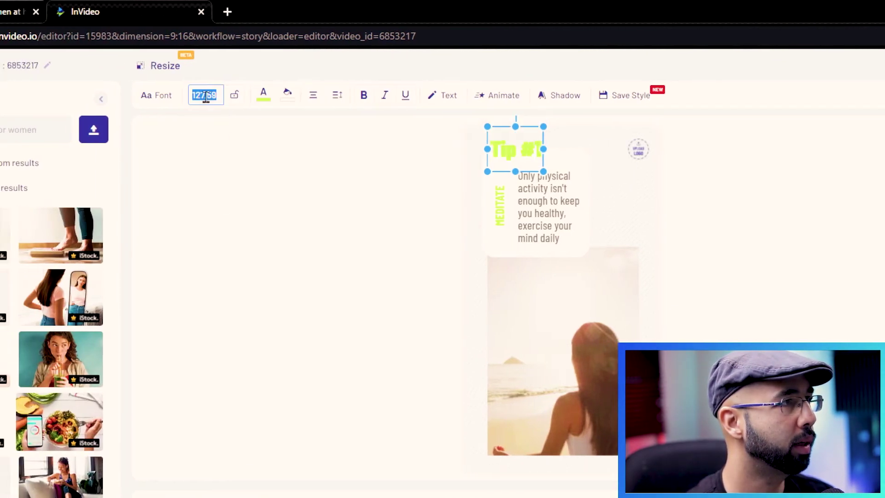
text(136)
key(Return)
drag(539, 157, 539, 152)
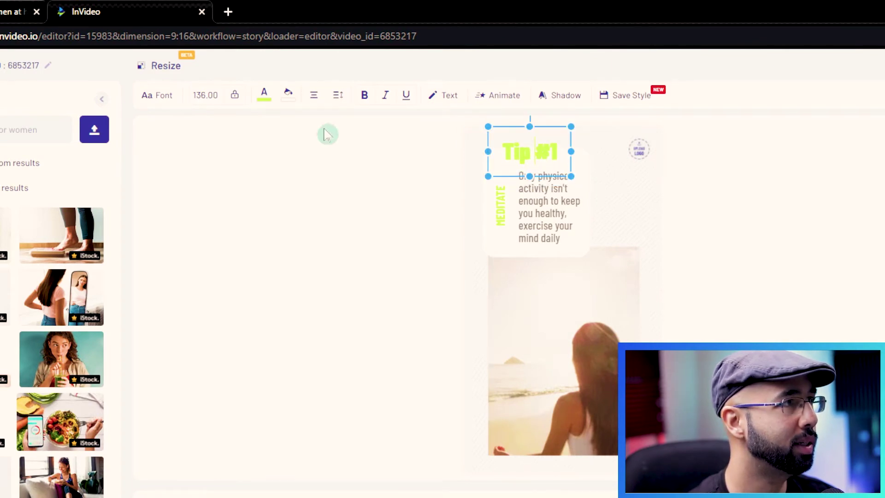
Step: Make Tip #1 purple, reposition the paragraph text, and delete the vertical MEDITATE label
click(265, 96)
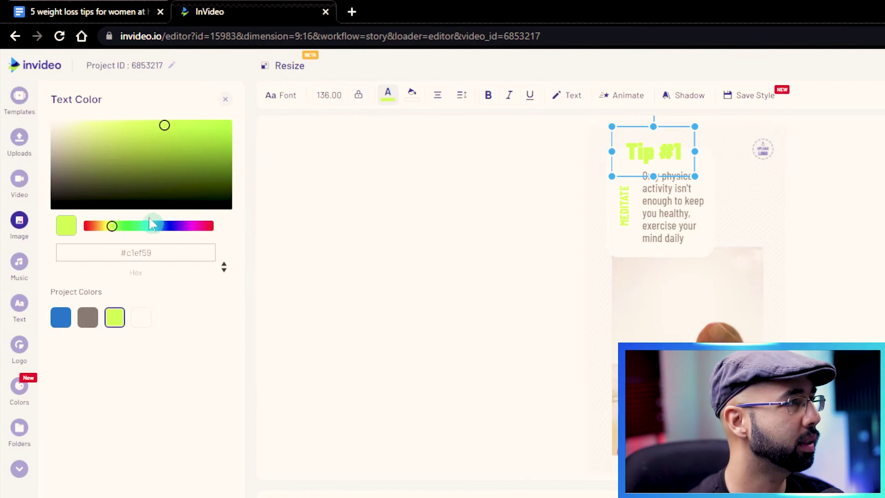
click(147, 226)
drag(146, 226, 171, 225)
click(690, 233)
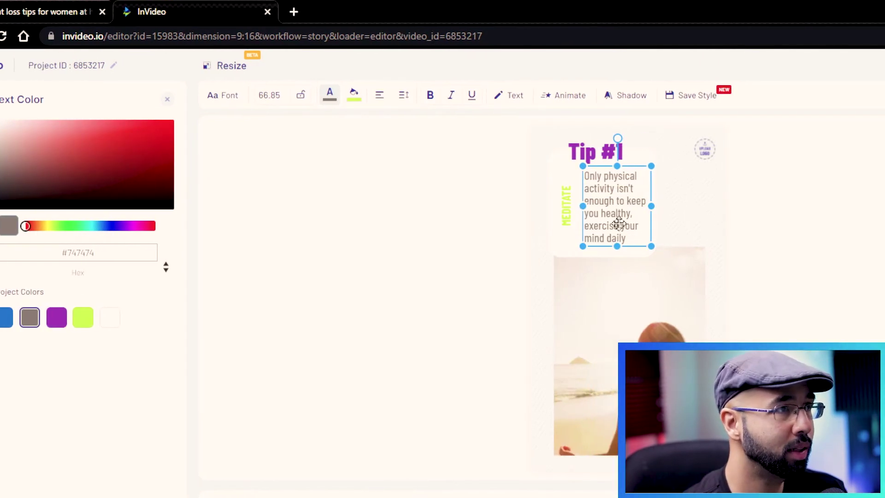
click(710, 225)
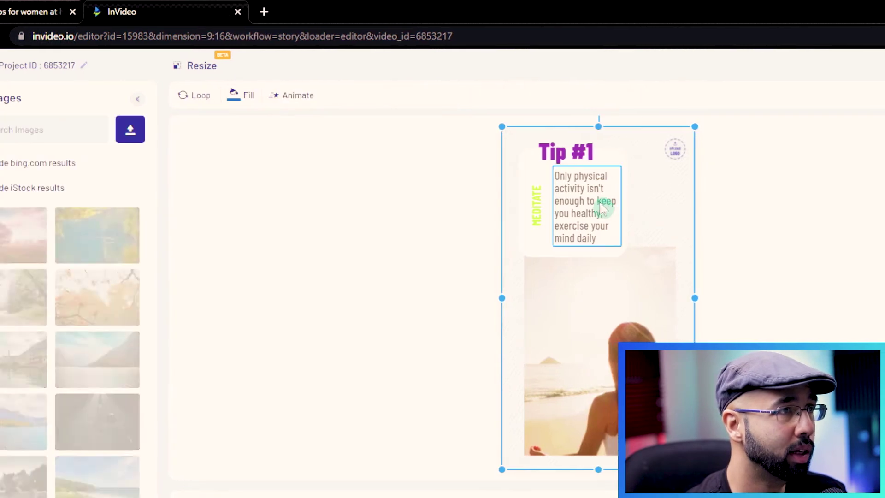
drag(633, 203, 590, 209)
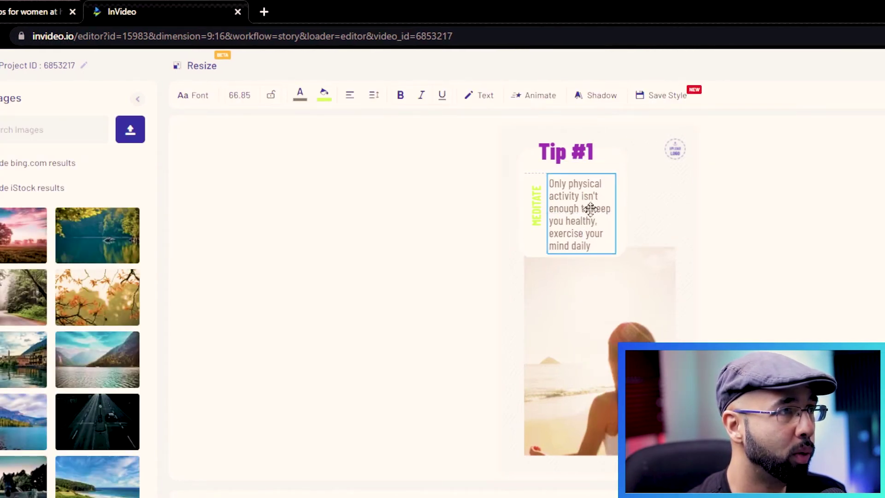
click(536, 205)
key(Delete)
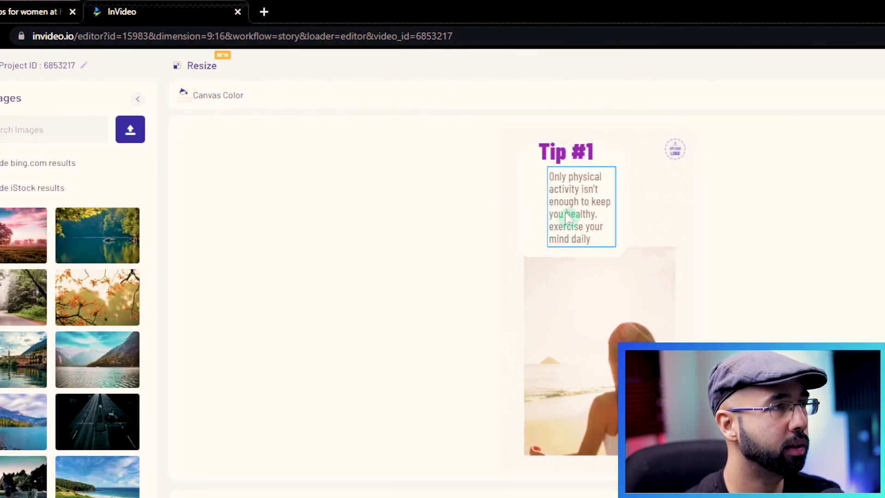
click(28, 12)
Step: Replace the Tip #1 caption with 'Eating breakfast helps you lose weight by increasing your metabolism' from the doc
drag(435, 291, 780, 290)
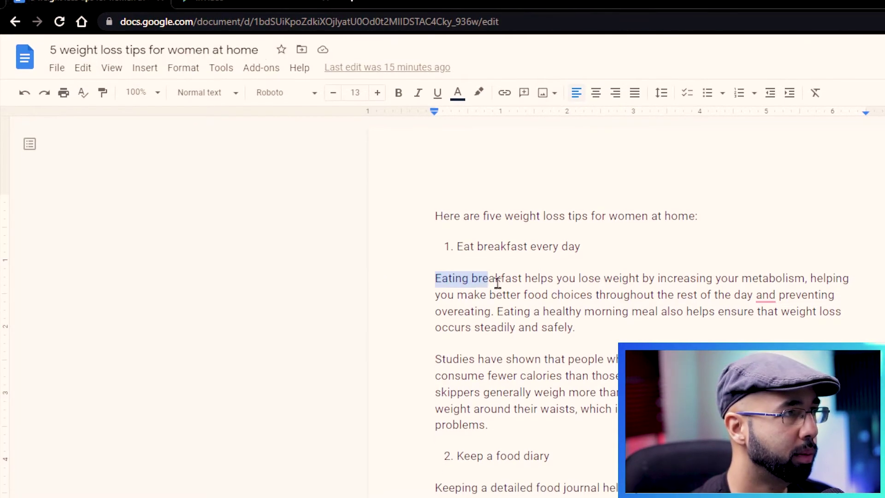
drag(725, 278, 744, 279)
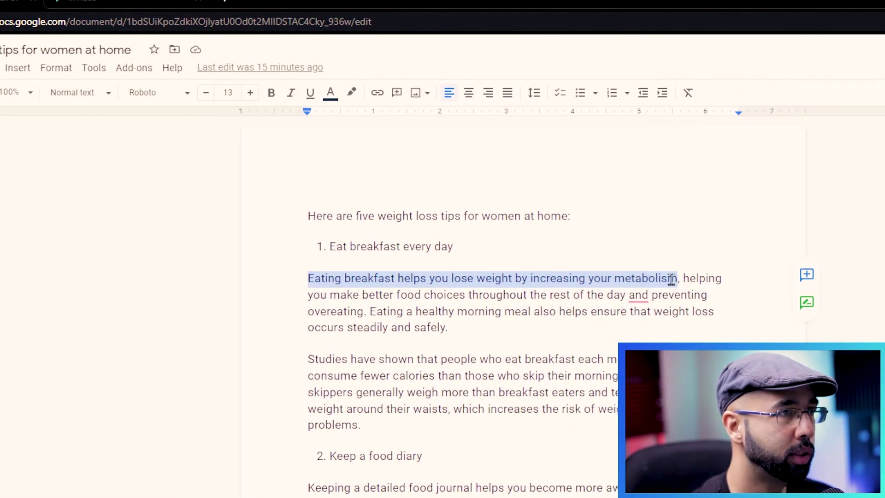
right_click(672, 278)
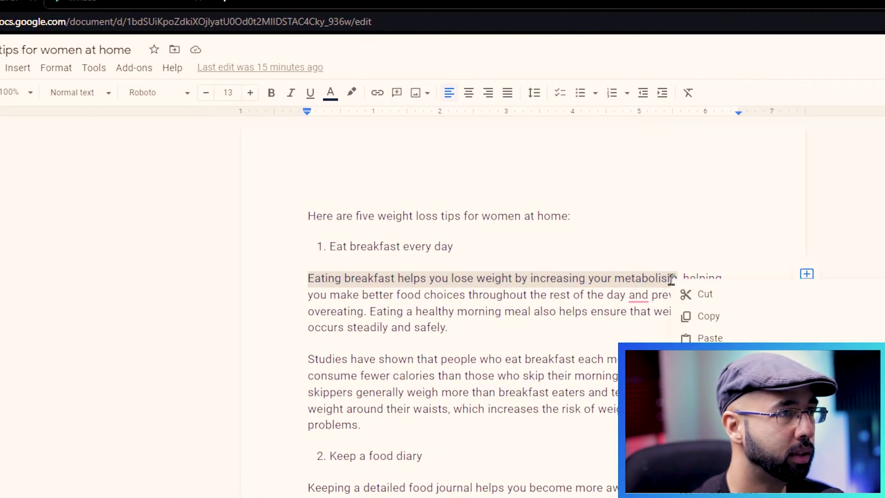
click(703, 314)
key(ctrl+Tab)
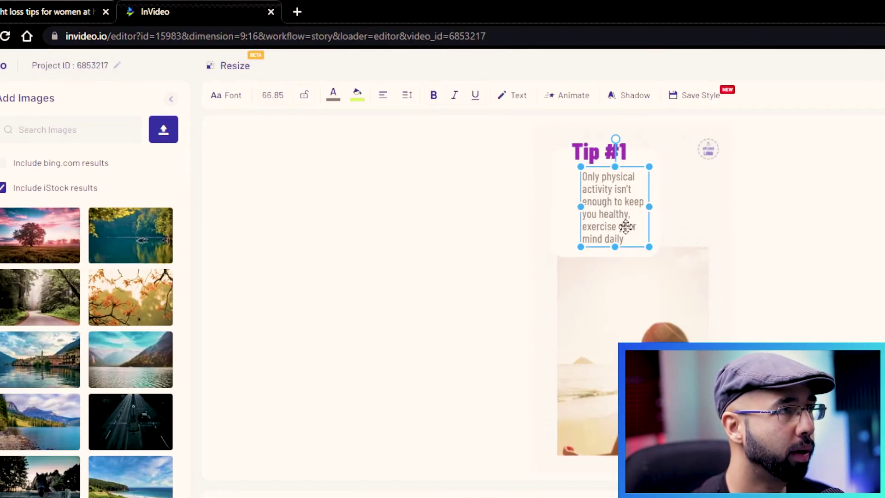
triple_click(624, 226)
key(ctrl+v)
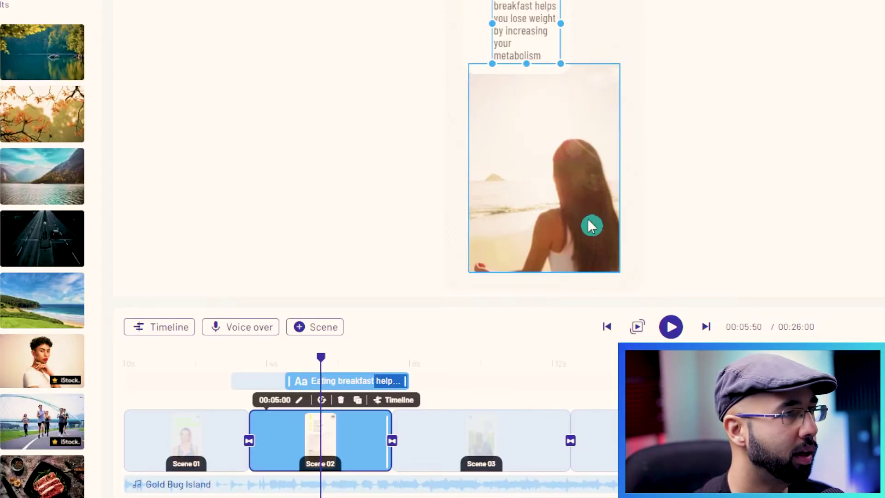
click(657, 358)
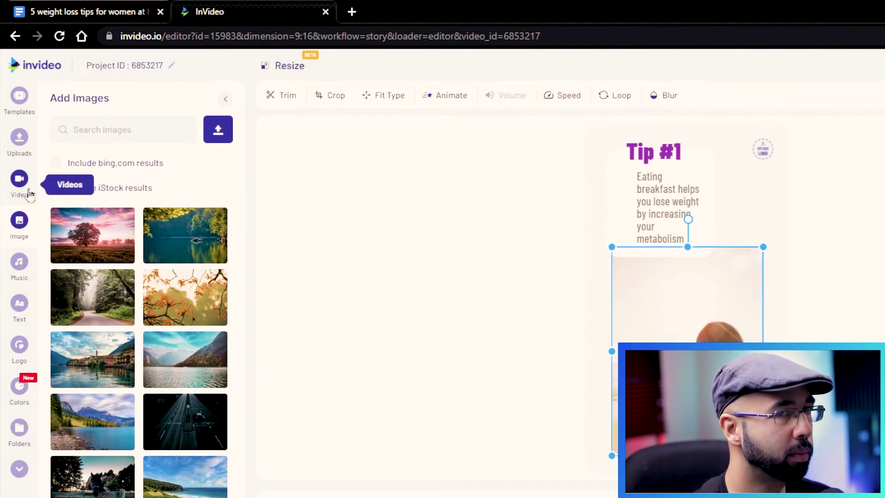
click(19, 182)
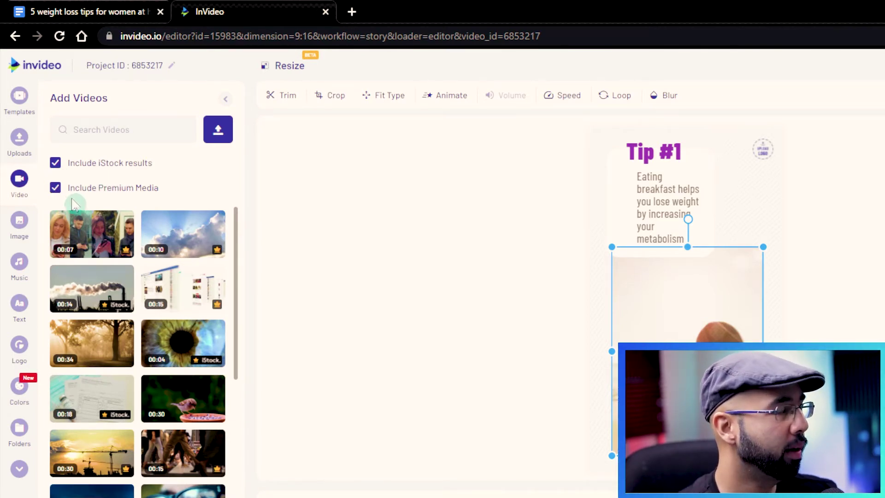
Step: Replace the Tip #1 picture with a non-iStock breakfast food clip trimmed to fit the scene
click(55, 193)
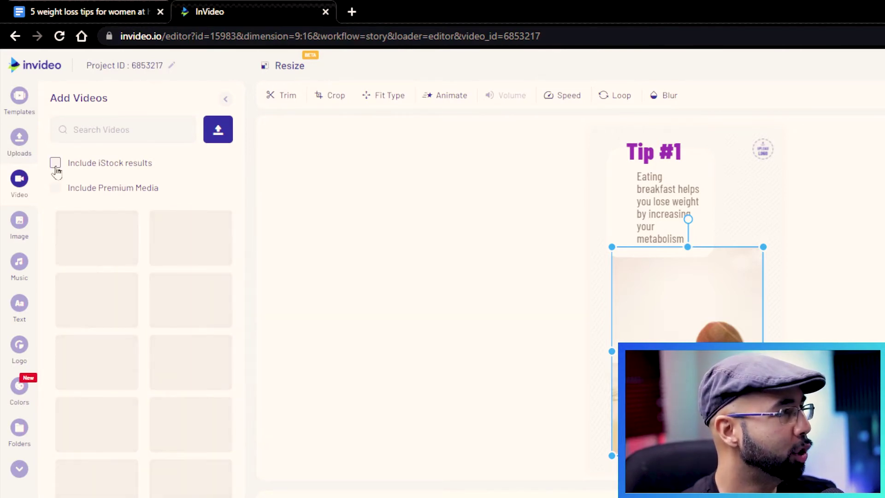
click(113, 141)
text(ereakfast)
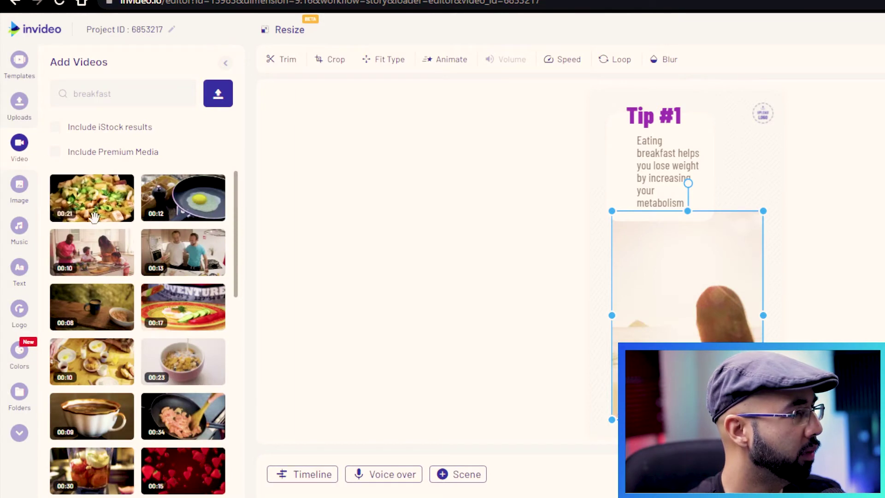
drag(94, 217, 679, 298)
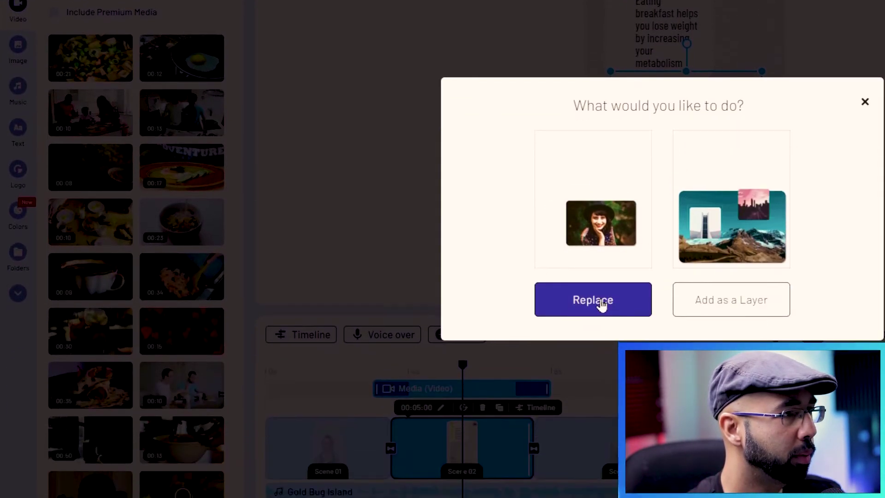
click(594, 411)
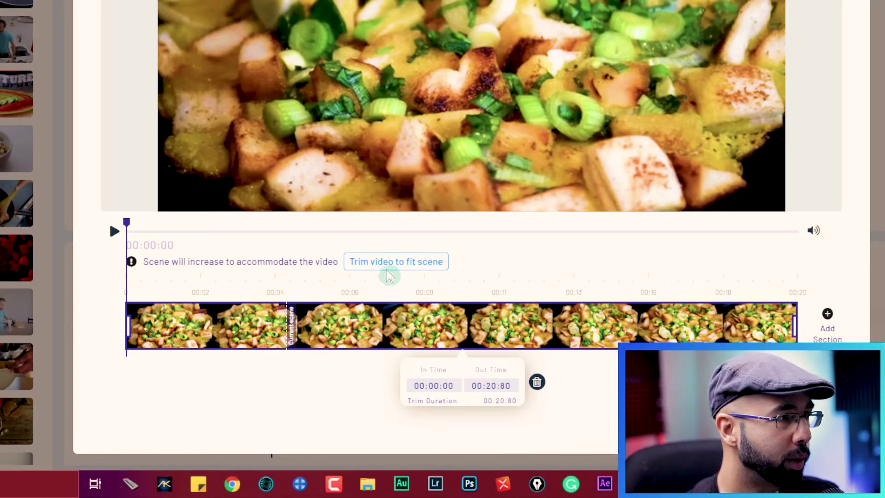
click(409, 264)
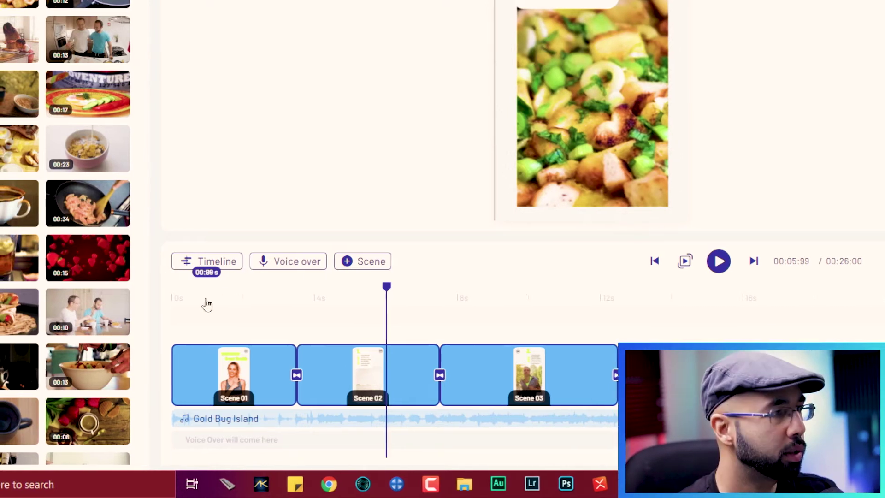
click(171, 308)
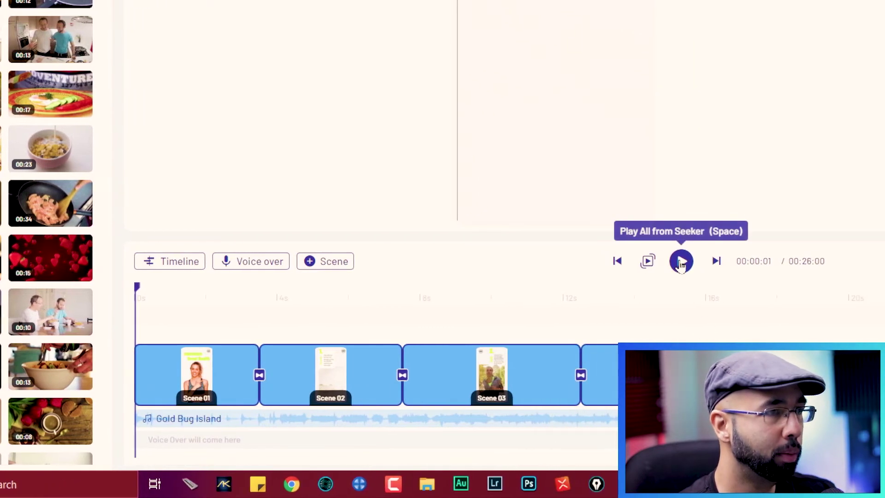
Step: Play the video preview from the start and bring up the voice-over options
click(696, 261)
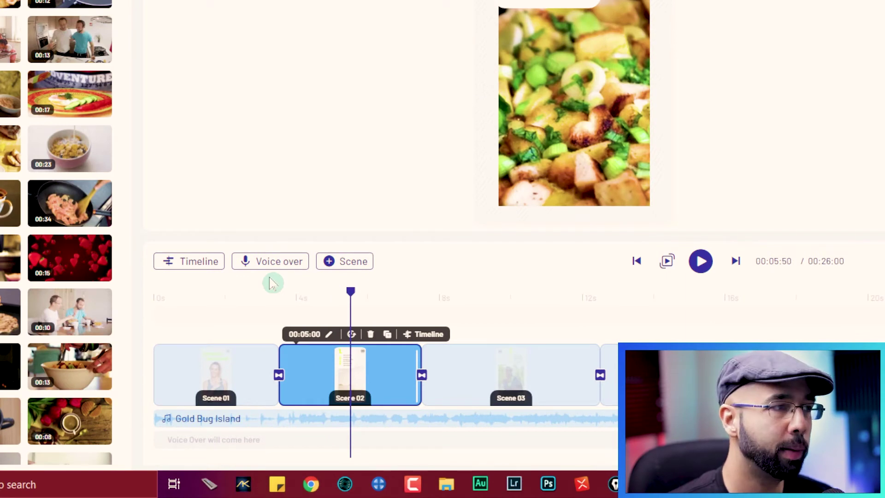
click(271, 262)
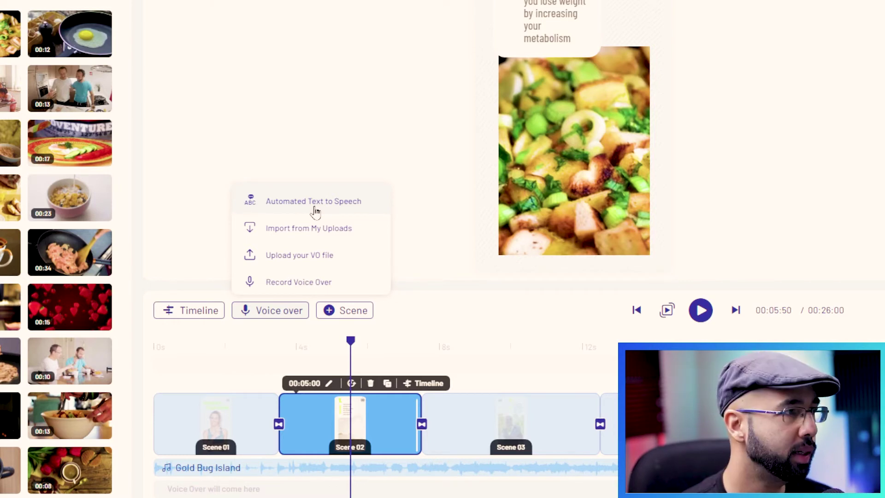
Step: Choose Automated Text to Speech with the Salli voice, then open the export settings
click(316, 202)
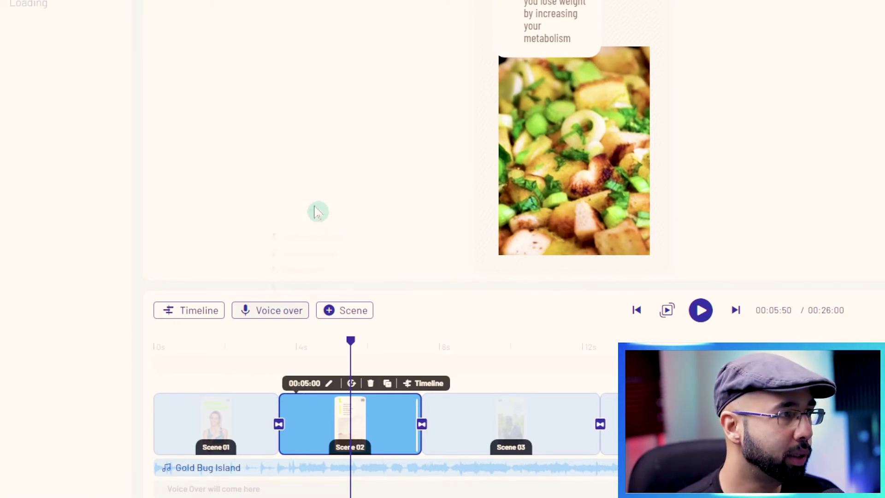
click(20, 41)
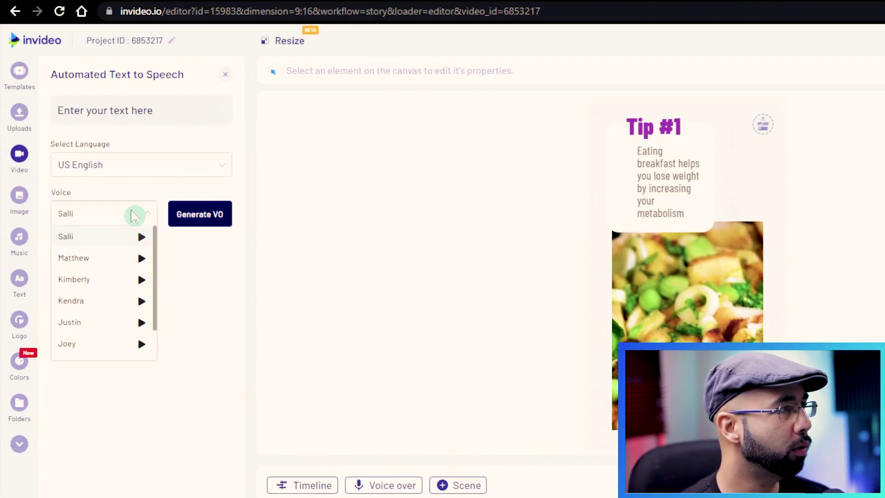
click(134, 215)
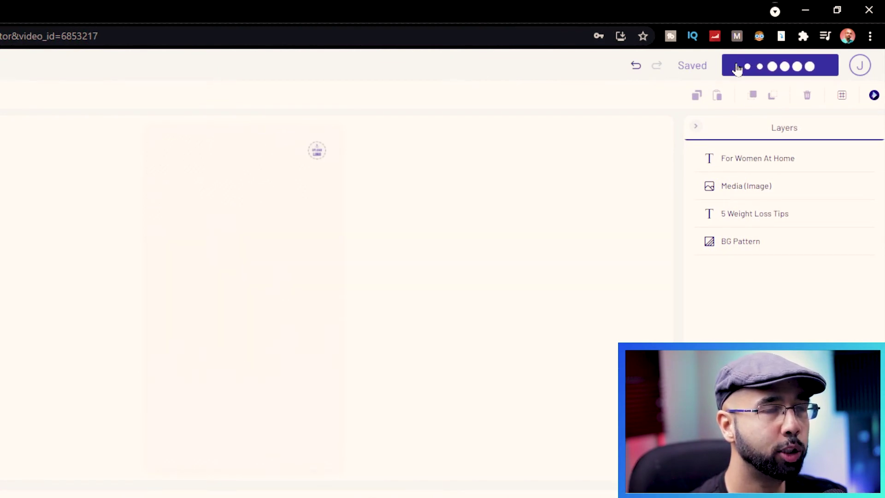
click(738, 68)
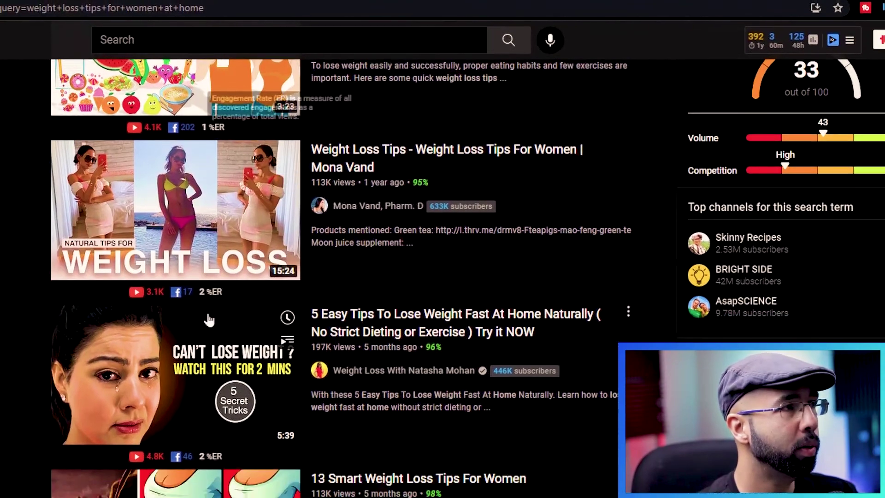
Step: Search YouTube for 'weight loss tips for women at home #shorts'
scroll(209, 319, up, 2)
click(155, 41)
key(ctrl+v)
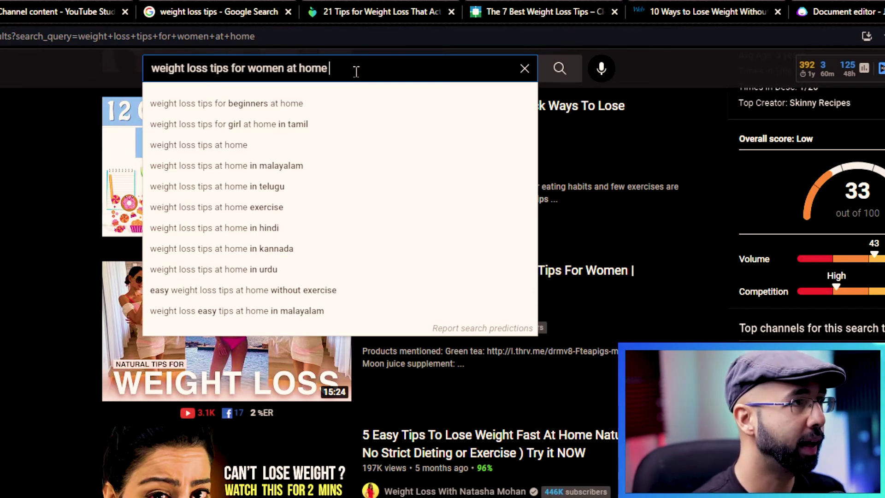
text(#shorts)
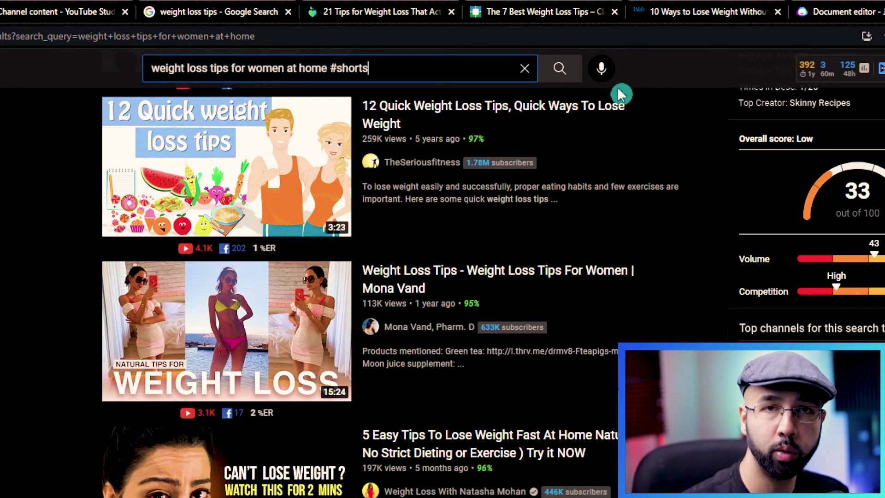
scroll(758, 302, up, 2)
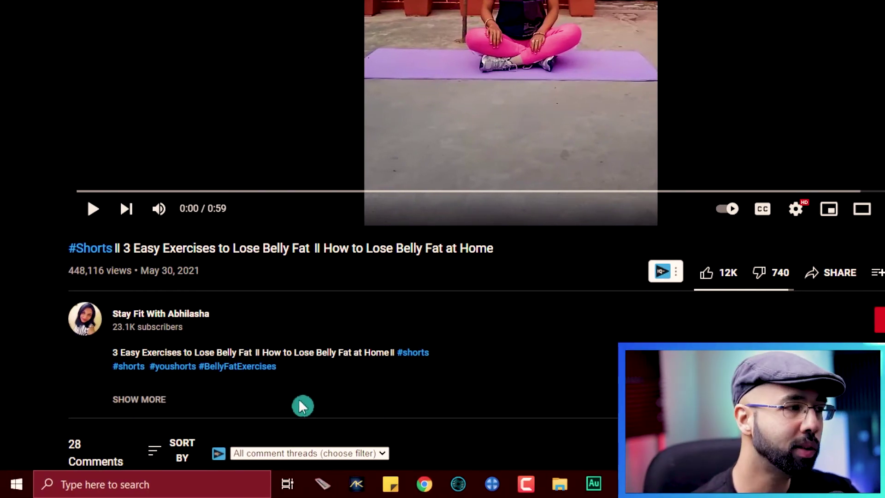
click(281, 377)
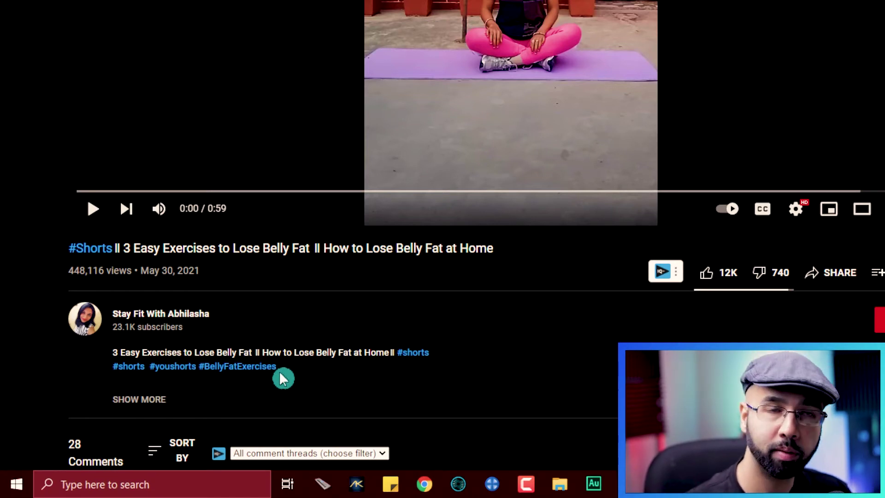
scroll(328, 357, down, 4)
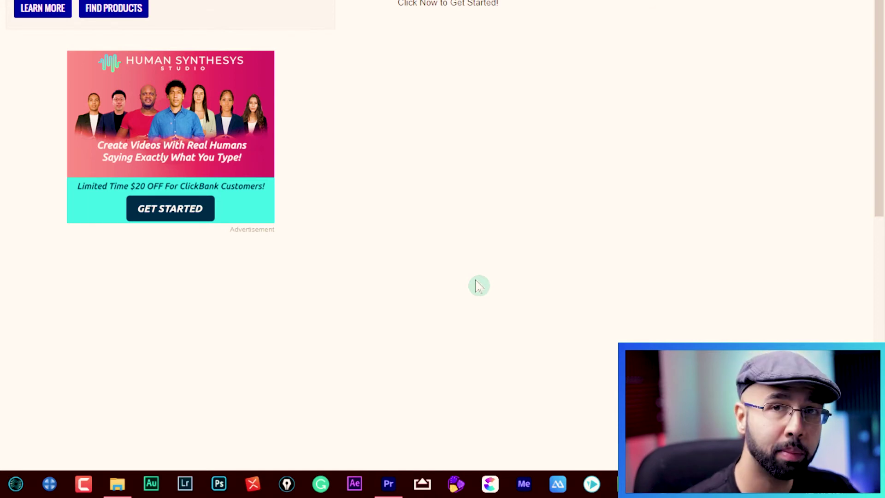
Step: Expand the HEALTH & FITNESS category and list the Diets & Weight Loss products
scroll(118, 353, down, 1)
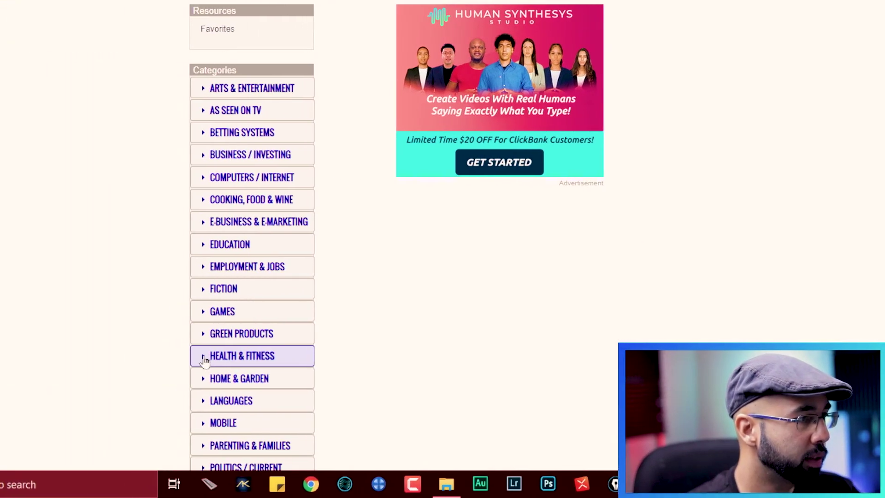
click(204, 358)
scroll(212, 388, down, 4)
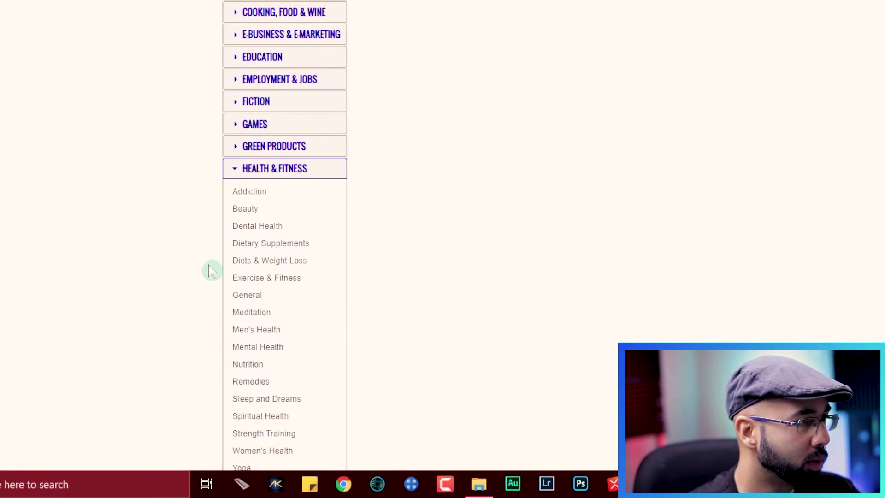
scroll(211, 271, down, 1)
click(251, 215)
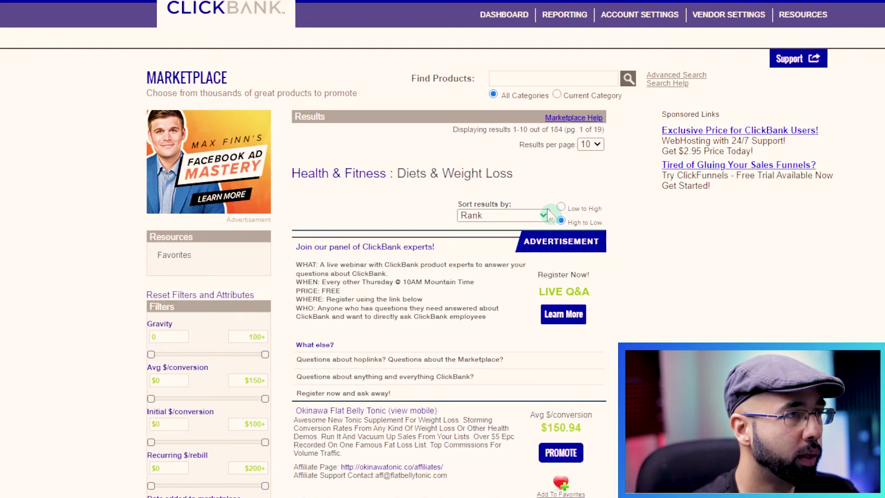
Step: Sort the Diets & Weight Loss products by Gravity, browse them, and return to the marketplace listings
click(544, 217)
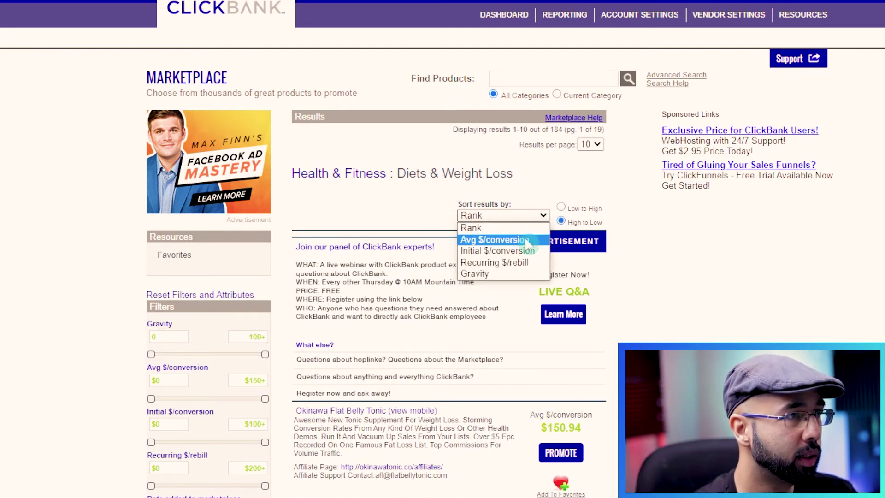
click(481, 274)
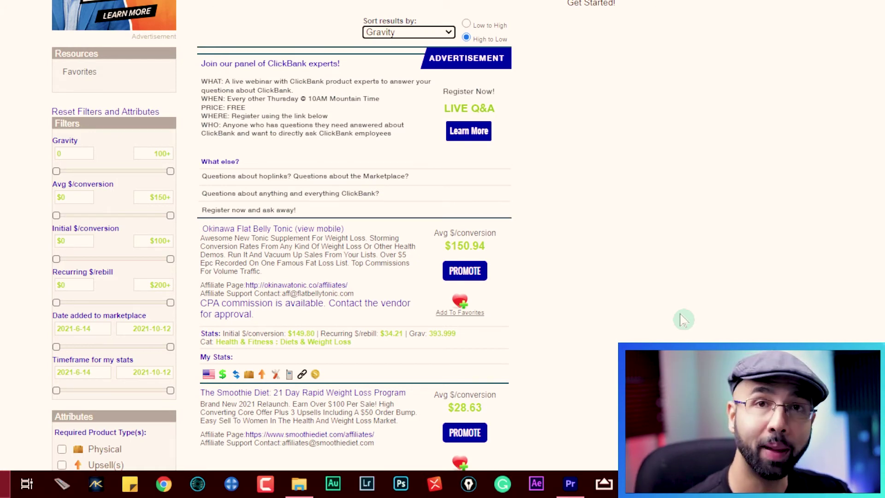
scroll(580, 258, down, 5)
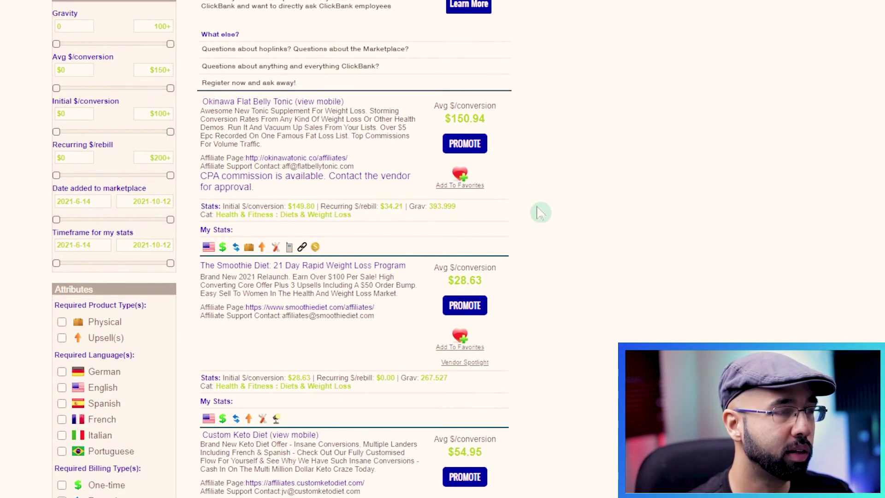
scroll(277, 203, up, 3)
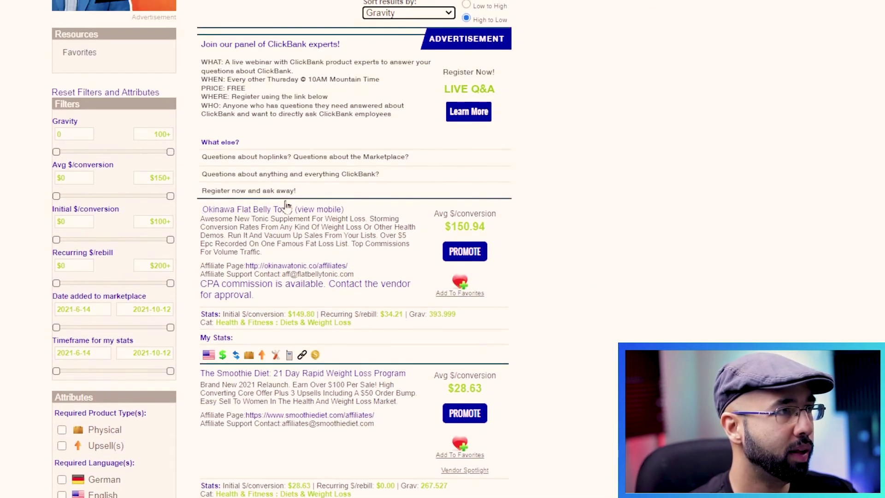
scroll(310, 281, down, 3)
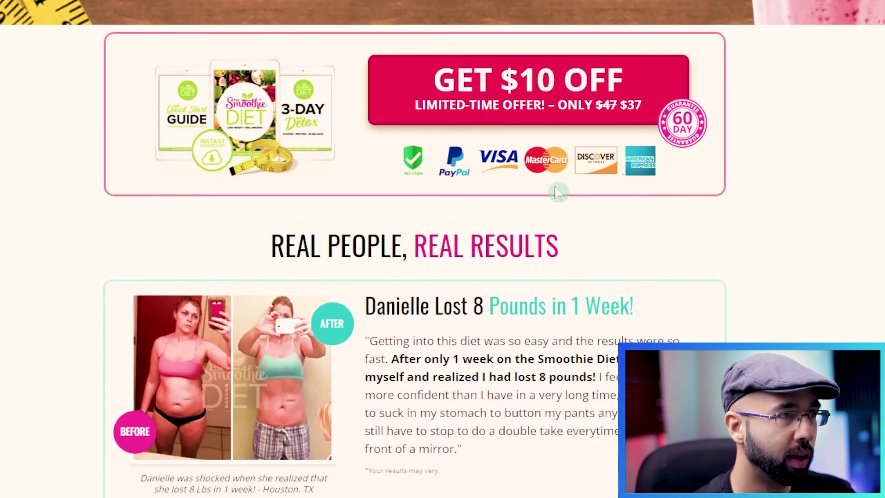
scroll(559, 192, up, 1)
scroll(715, 228, down, 10)
scroll(679, 305, down, 10)
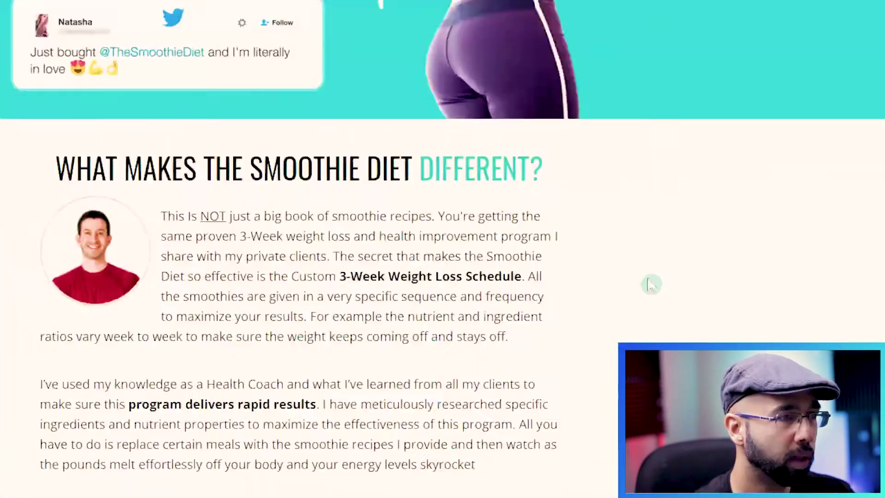
scroll(510, 196, up, 10)
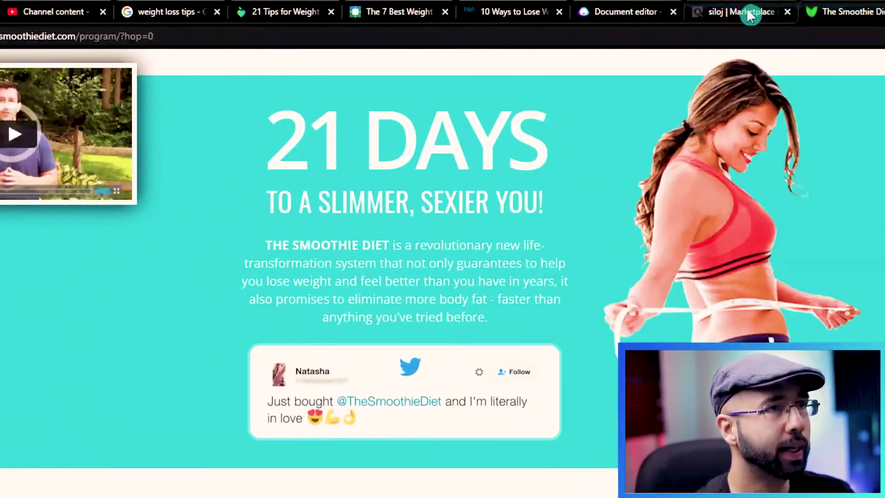
click(749, 13)
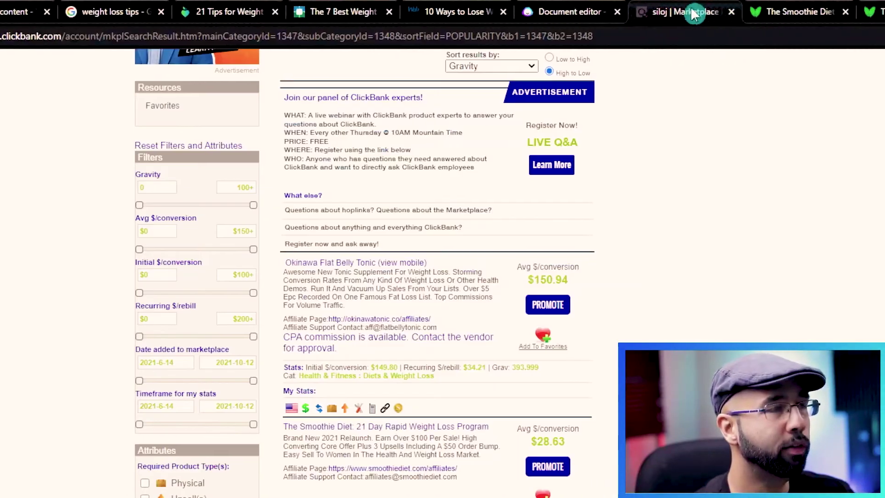
Step: Promote The Smoothie Diet, generate its HopShield encrypted HopLink, and copy it
click(550, 295)
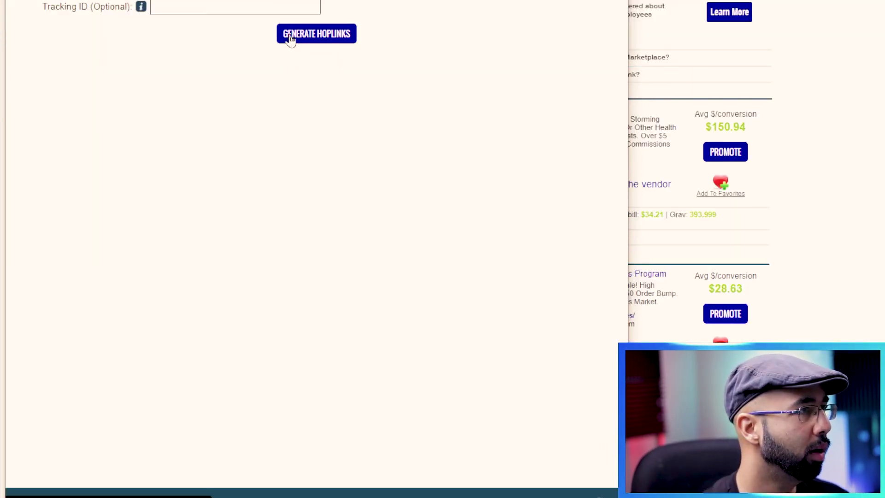
click(290, 40)
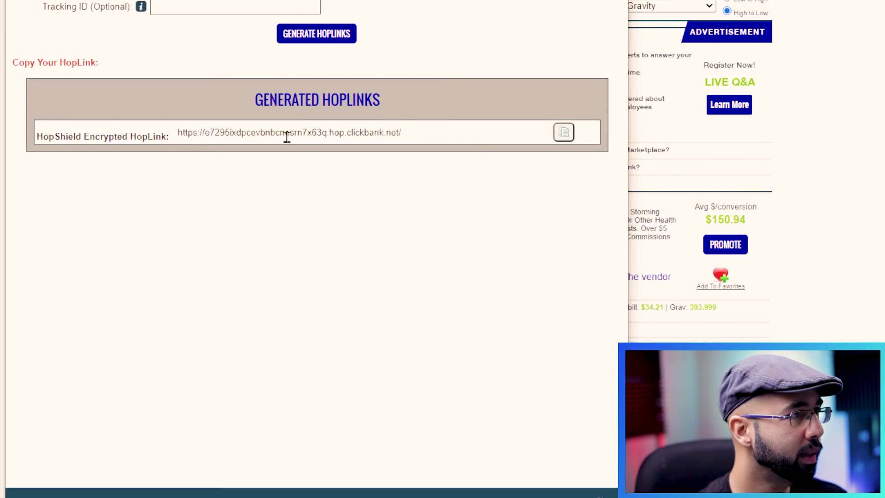
click(562, 135)
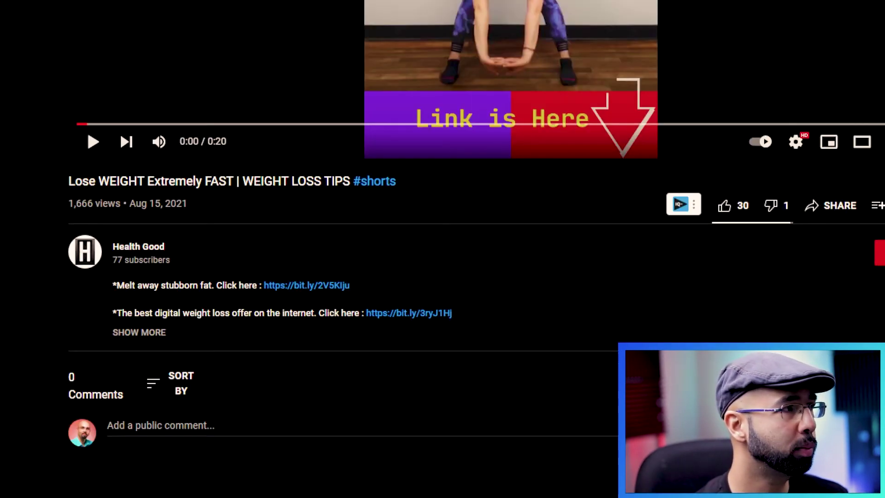
Step: Scroll the example weight-loss Short's page to view the affiliate links in its description
scroll(539, 237, up, 2)
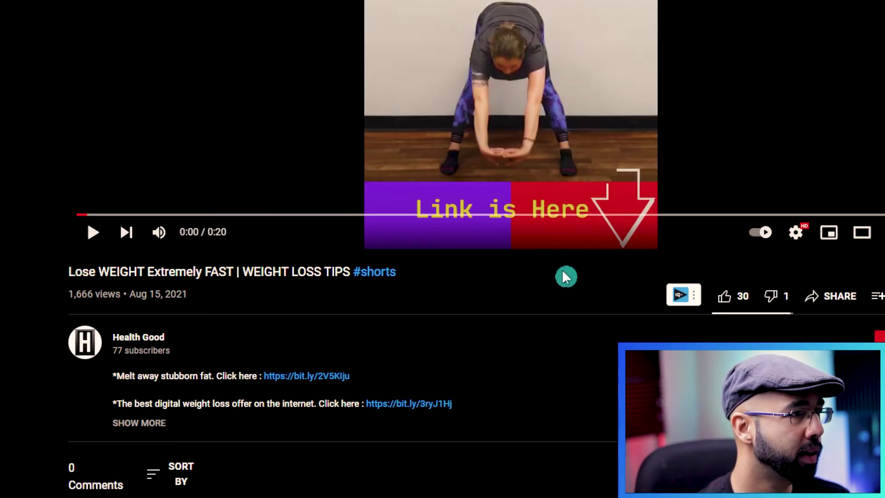
scroll(461, 304, down, 1)
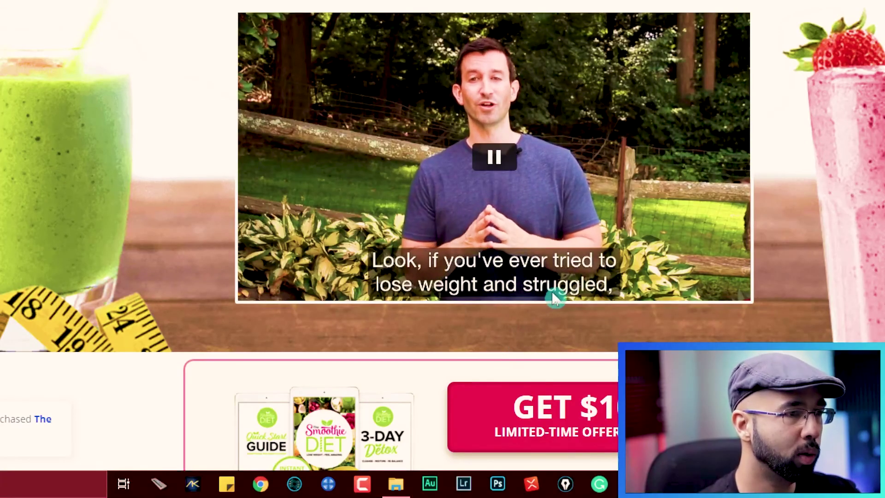
Step: Scroll through The Smoothie Diet sales page's testimonials, program details and FAQ
scroll(738, 326, down, 2)
scroll(689, 326, down, 10)
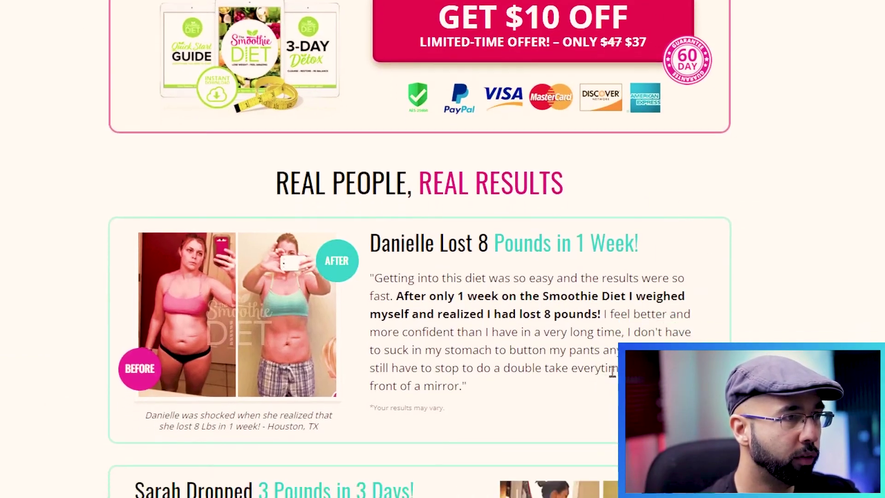
scroll(425, 206, down, 10)
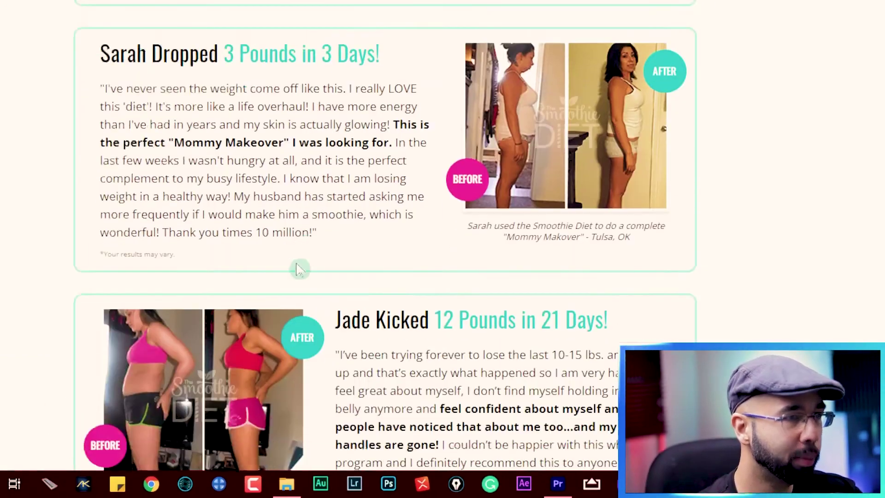
scroll(547, 283, down, 5)
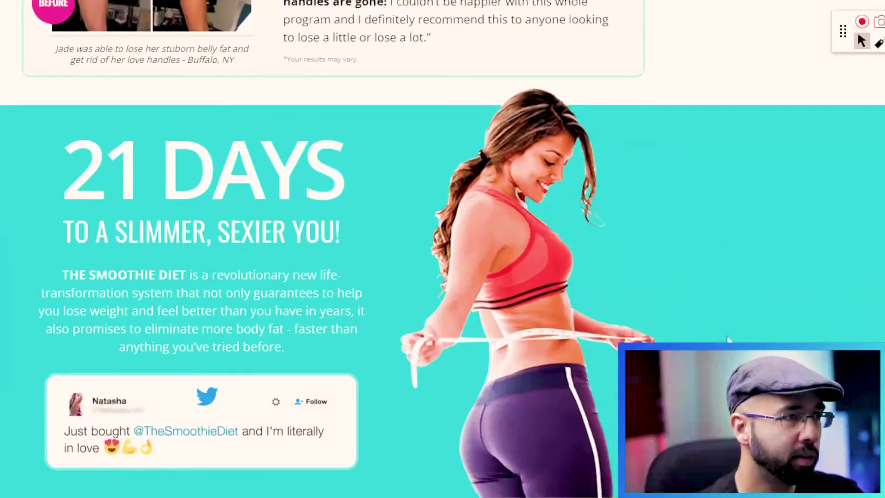
scroll(253, 315, down, 10)
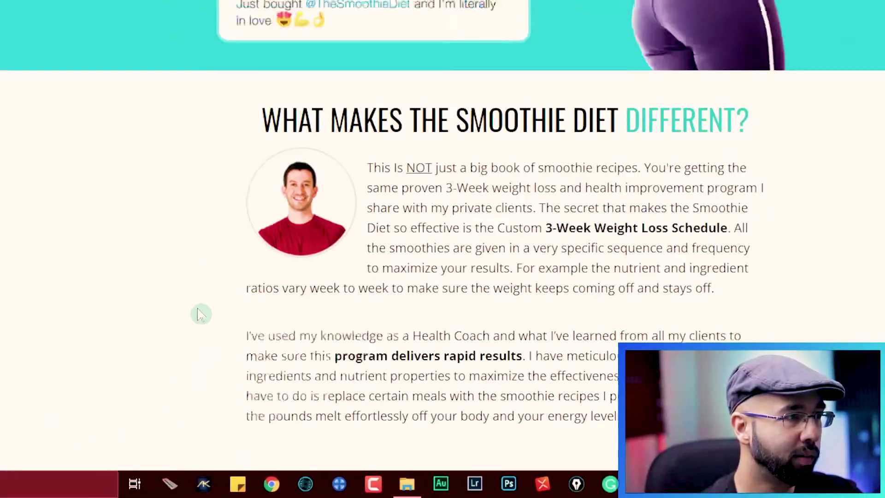
scroll(321, 209, down, 8)
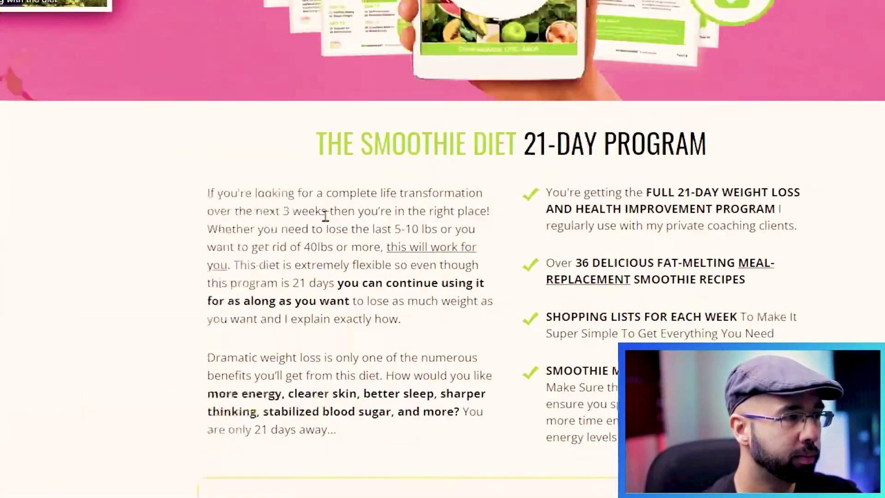
scroll(461, 258, down, 10)
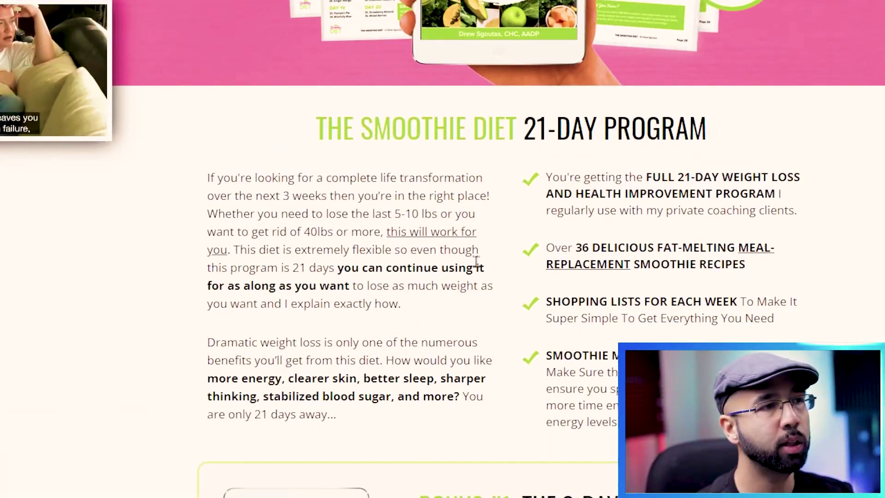
scroll(631, 255, down, 20)
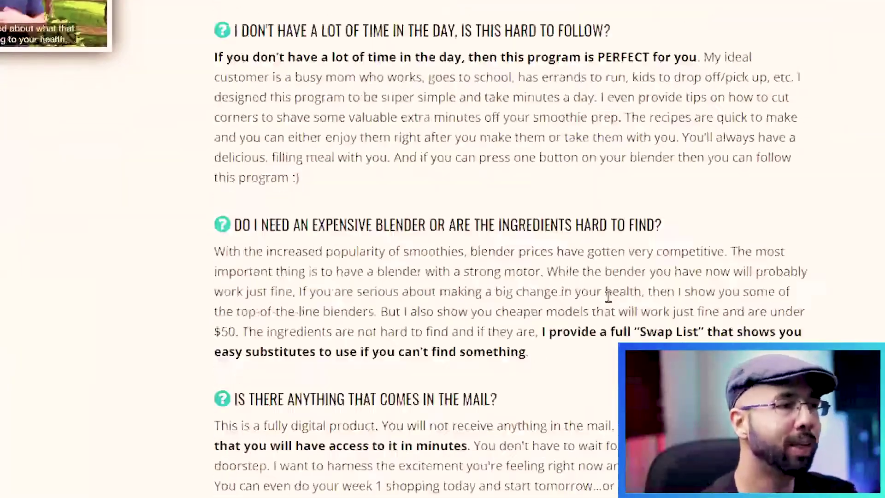
scroll(567, 294, up, 5)
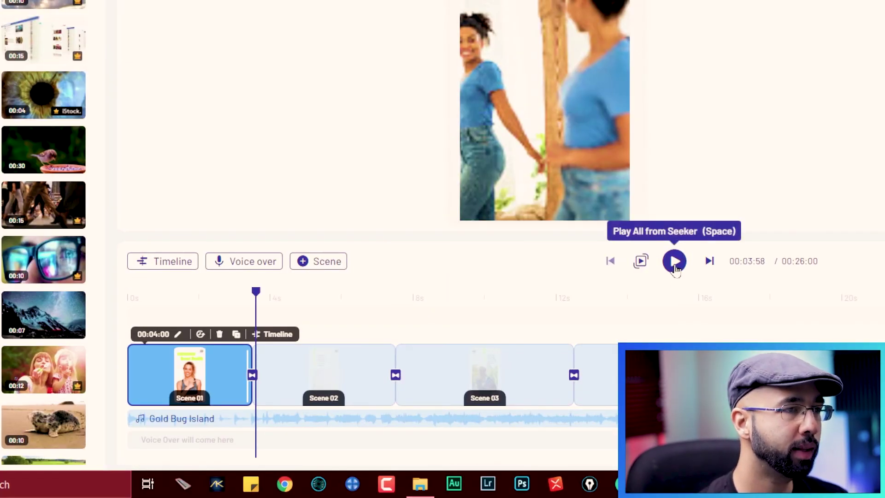
Step: Preview the InVideo weight-loss video, then bring up YouTube's Upload video option
click(674, 262)
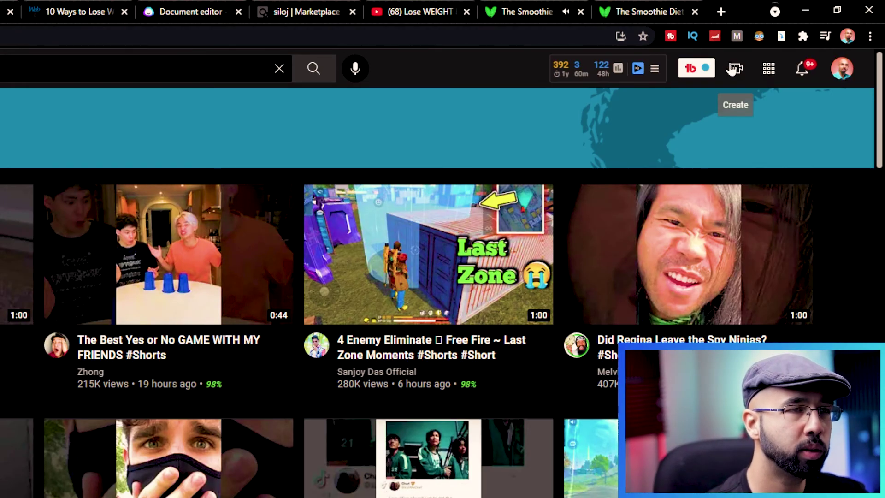
click(734, 71)
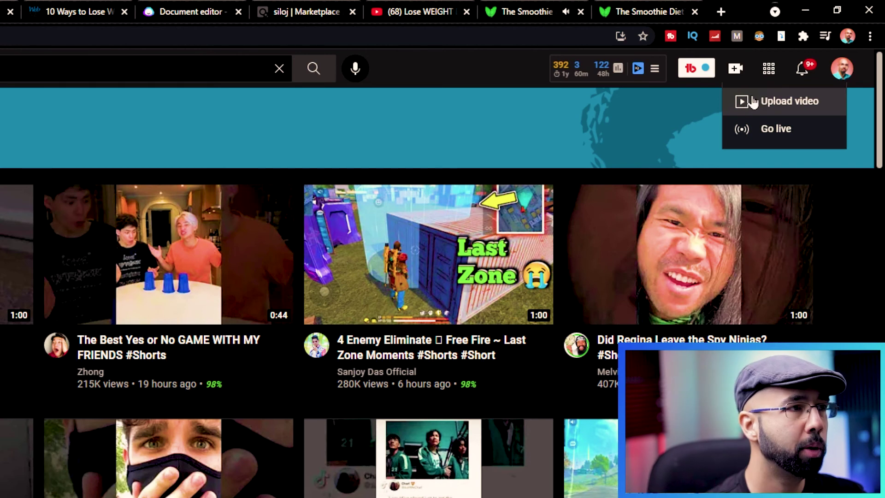
mouse_move(630, 224)
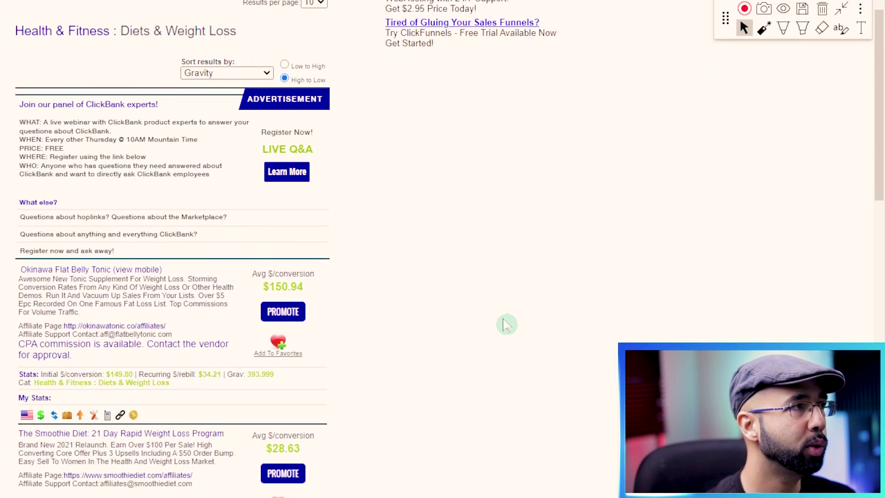
Step: Browse the ClickBank listings, then view The Smoothie Diet sales page and its intro video
scroll(521, 304, up, 3)
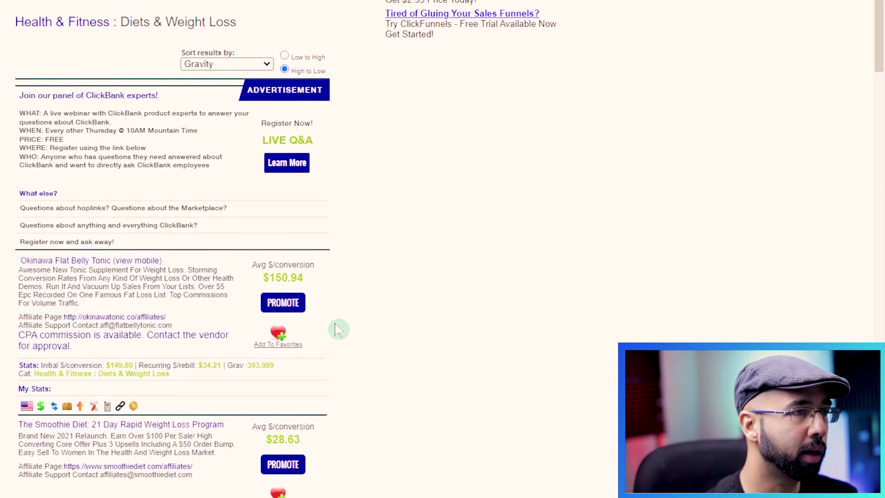
scroll(477, 296, down, 6)
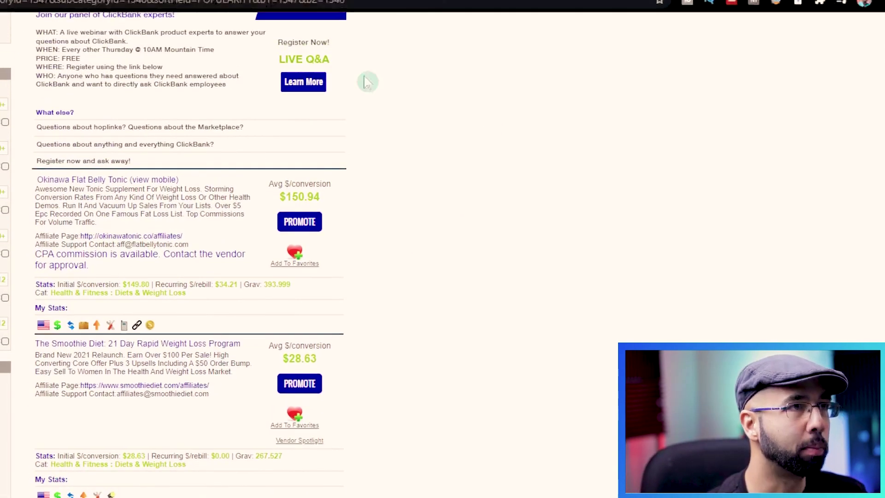
click(530, 4)
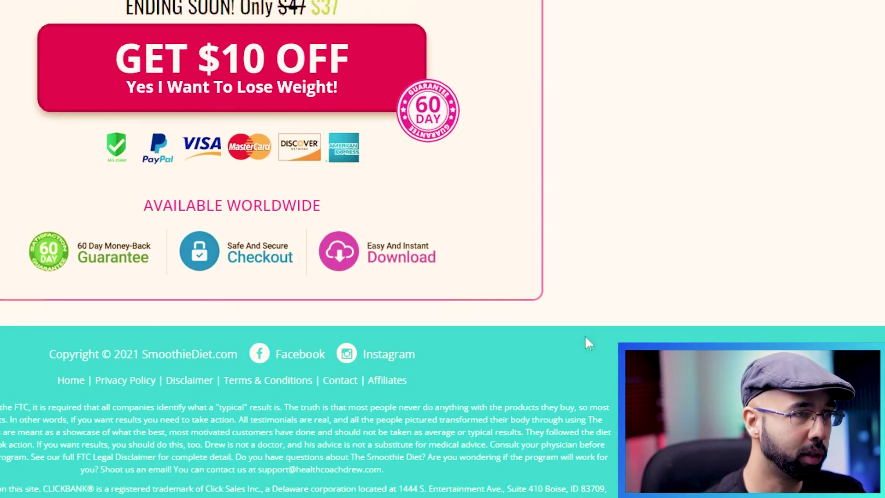
scroll(623, 278, up, 20)
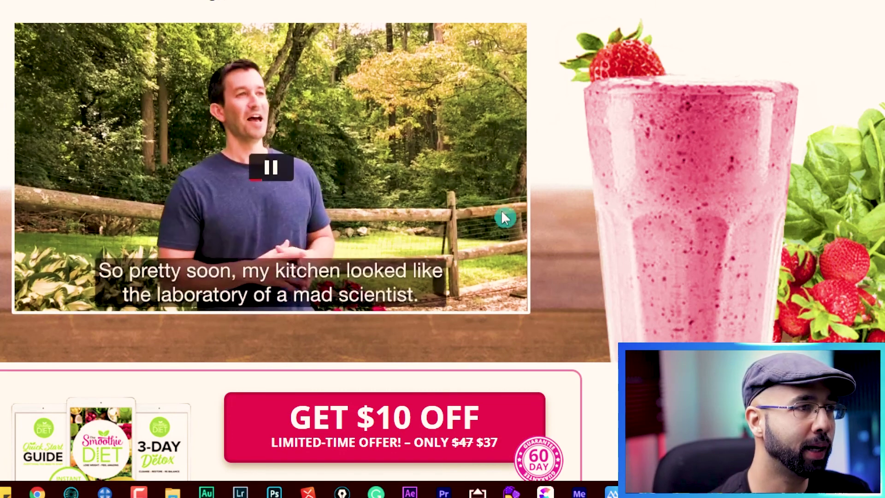
scroll(534, 277, down, 3)
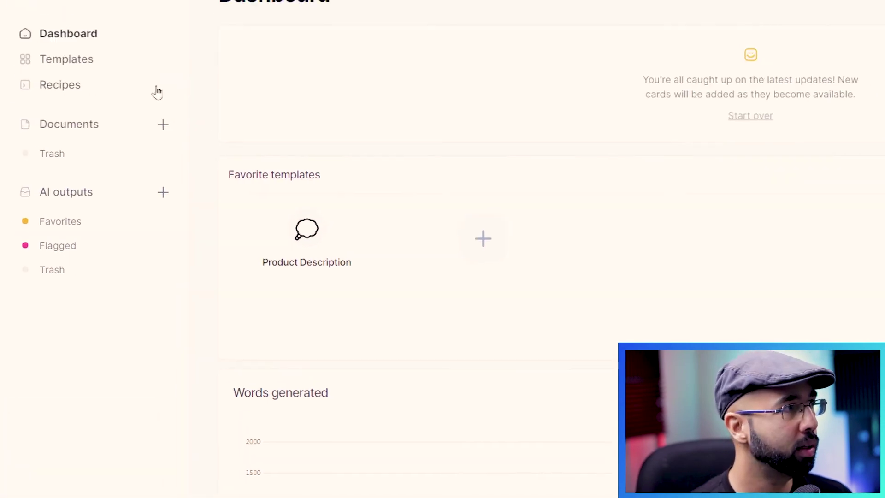
Step: Look over the Jarvis dashboard, then browse InVideo's projects and templates page
scroll(295, 355, down, 2)
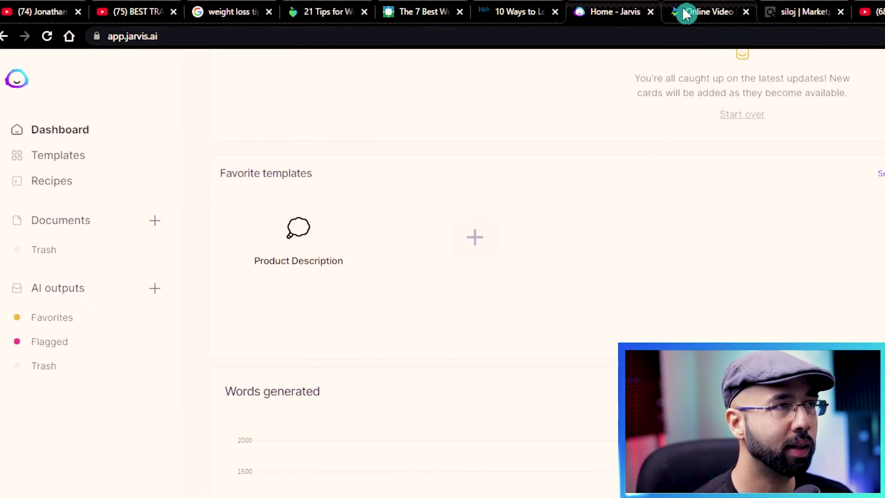
click(686, 13)
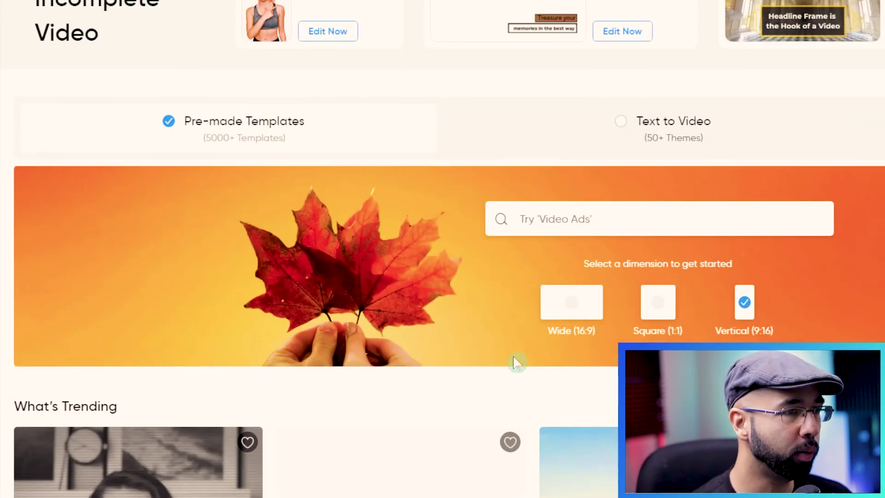
scroll(515, 361, down, 5)
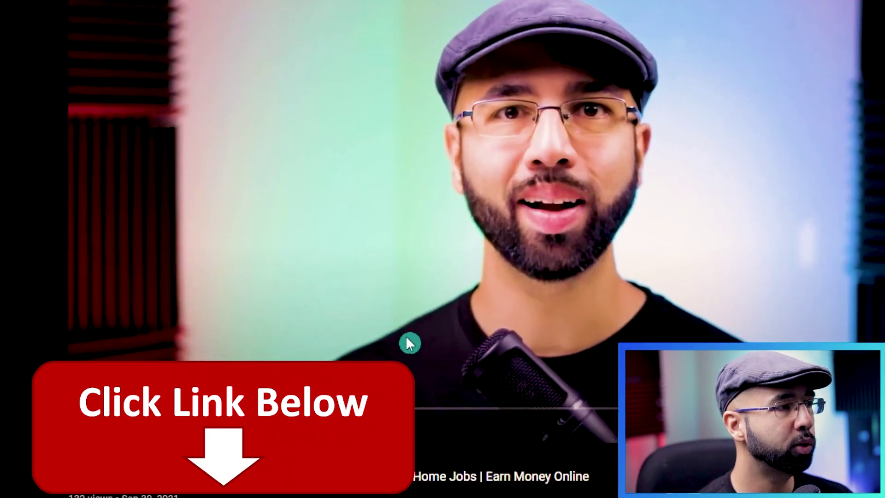
scroll(283, 347, down, 3)
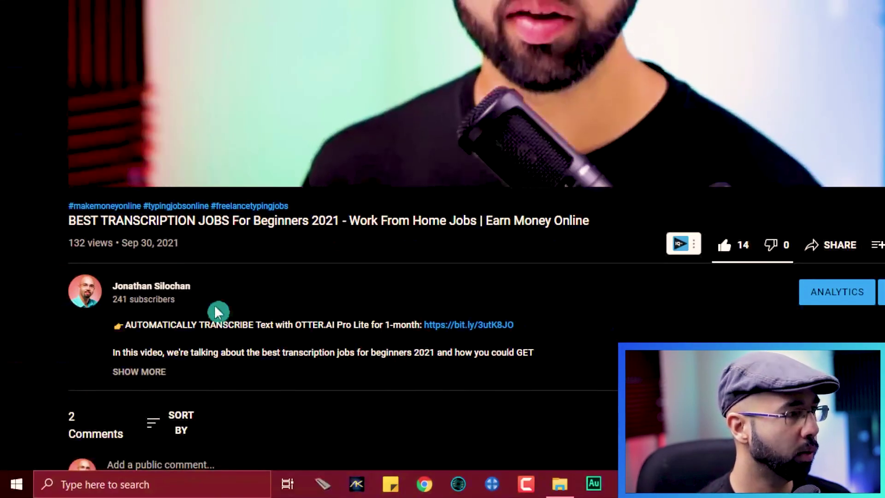